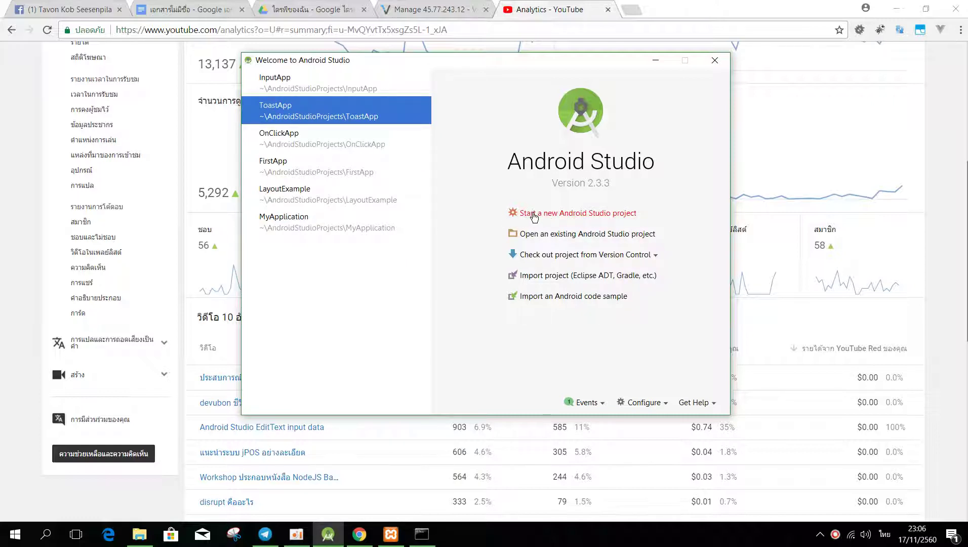
# Start a new Android Studio project from the Welcome window
pyautogui.click(534, 214)
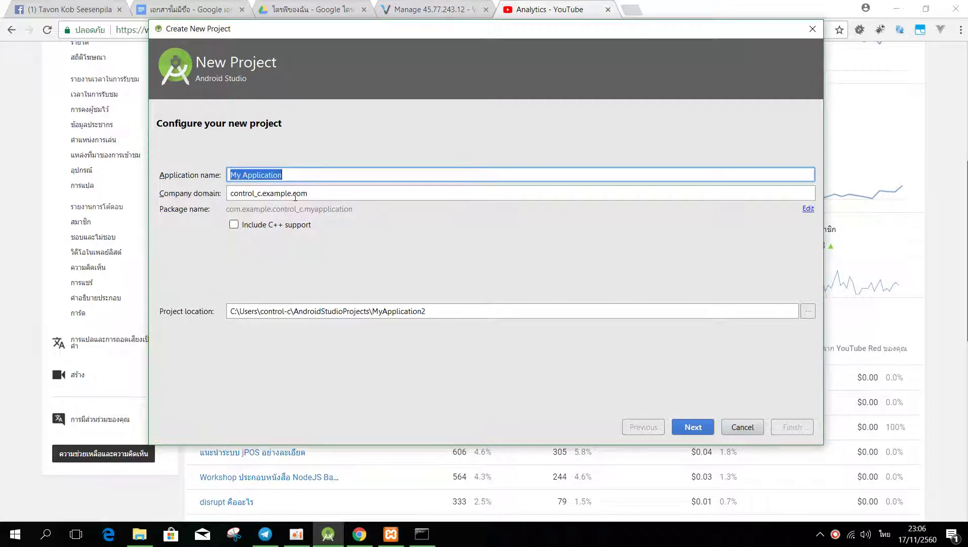
# Replace the application name 'My Application' with 'TestEmulator' and advance to target devices
pyautogui.click(294, 176)
pyautogui.tripleClick(244, 175)
pyautogui.write('ทดสอบ')
pyautogui.press('BackSpace')
pyautogui.press('BackSpace')
pyautogui.press('BackSpace')
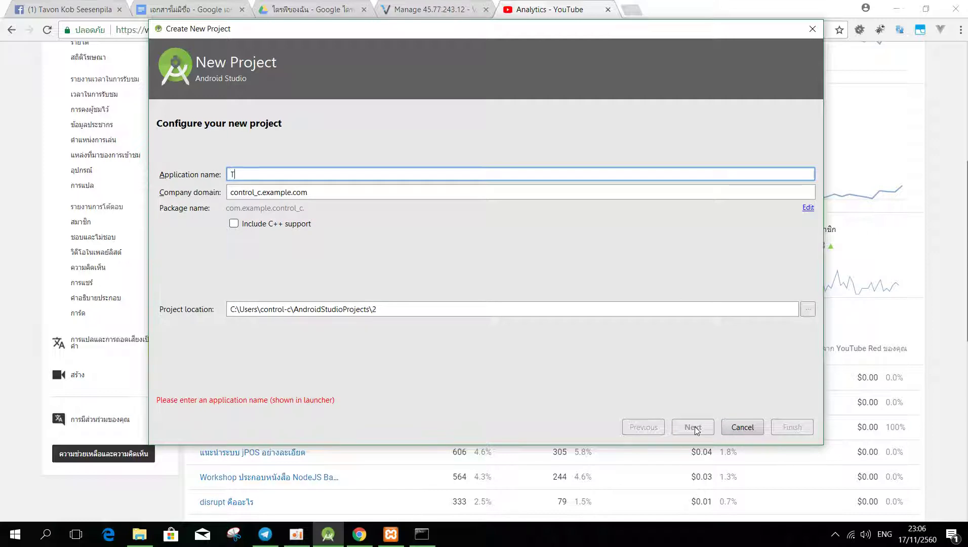
pyautogui.write('estEmulator')
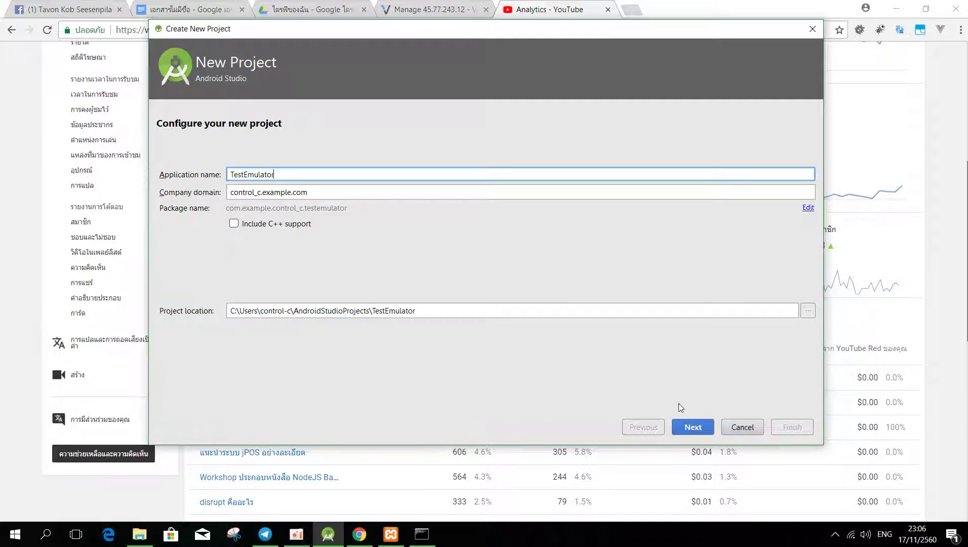
pyautogui.click(694, 427)
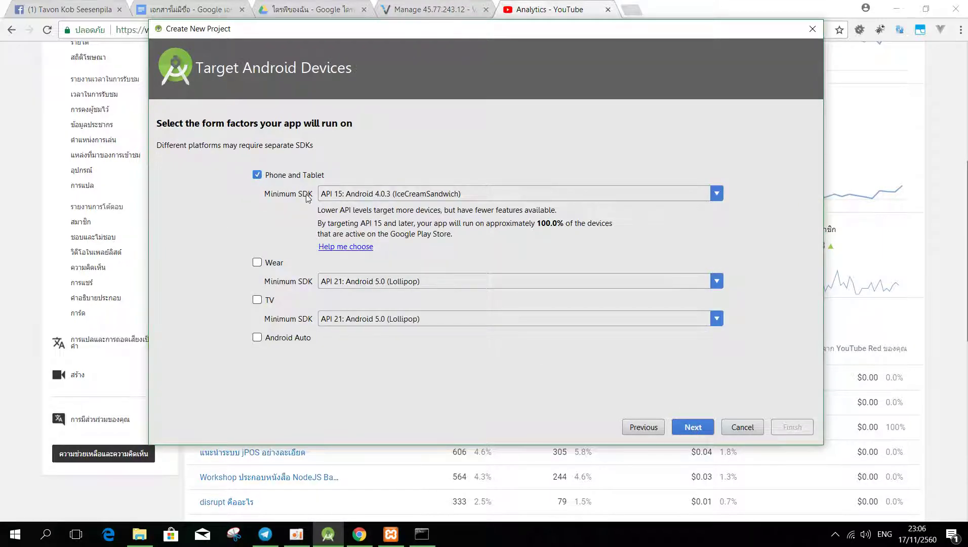
# Keep Phone and Tablet, choose Empty Activity with MainActivity and activity_main, and finish
pyautogui.click(696, 429)
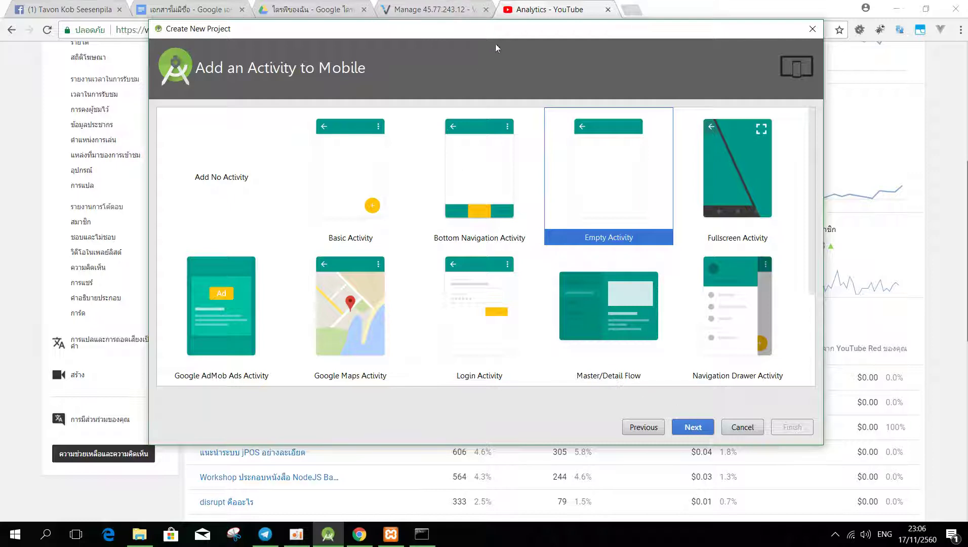
pyautogui.click(689, 427)
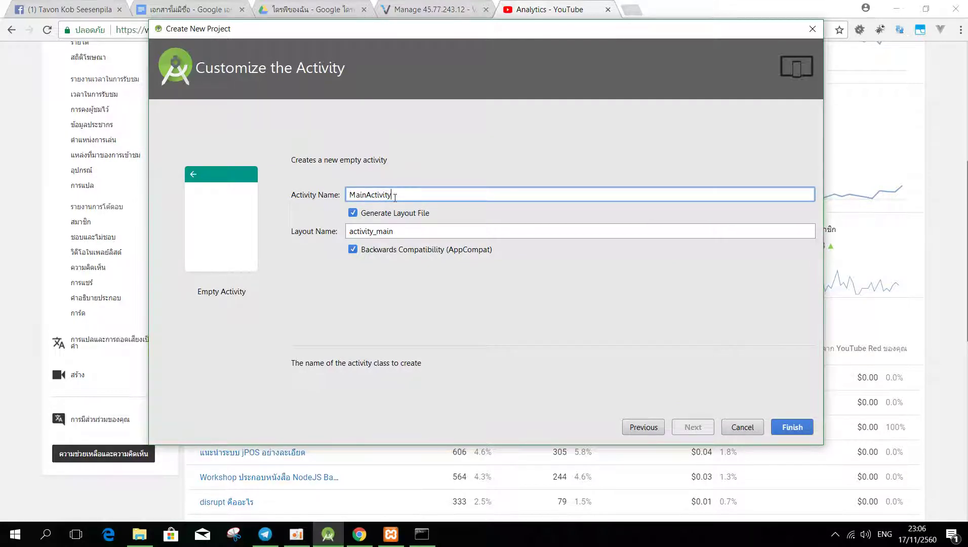
pyautogui.moveTo(392, 194); pyautogui.dragTo(350, 193)
pyautogui.click(379, 194)
pyautogui.click(790, 428)
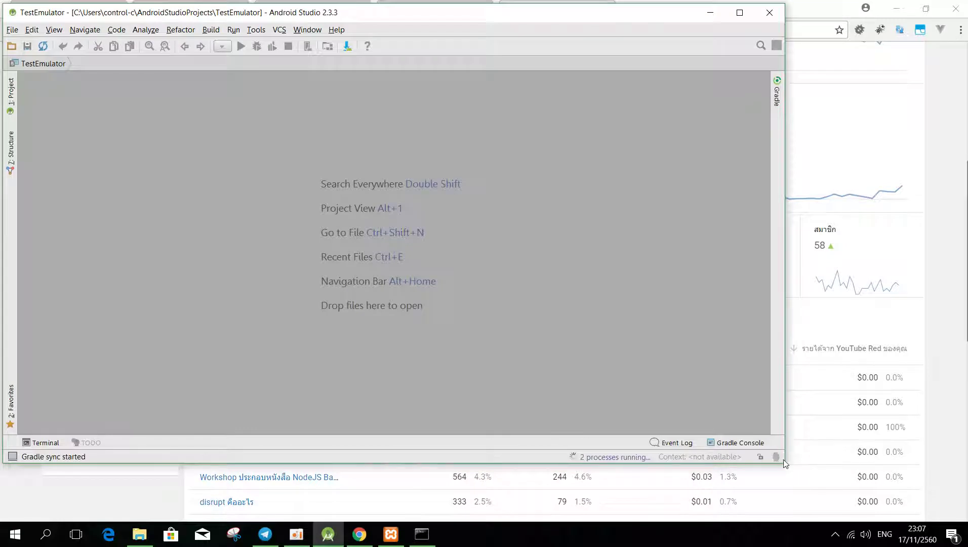
# Widen the IDE window to the screen's right edge once the project loads, then open activity_main.xml
pyautogui.moveTo(785, 462); pyautogui.dragTo(967, 463)
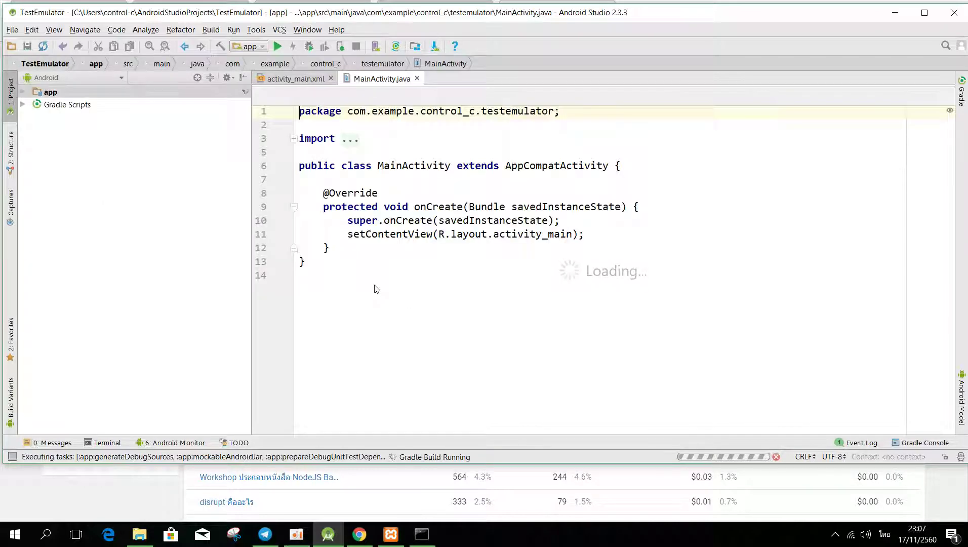
pyautogui.click(297, 80)
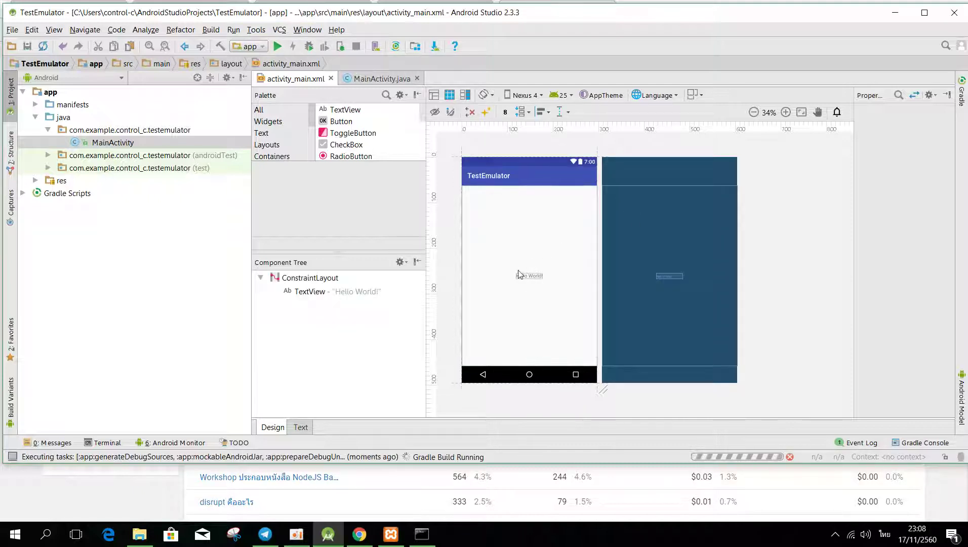
# Drag the Hello World TextView to the layout's top-left corner and run the app
pyautogui.moveTo(531, 278); pyautogui.dragTo(484, 199)
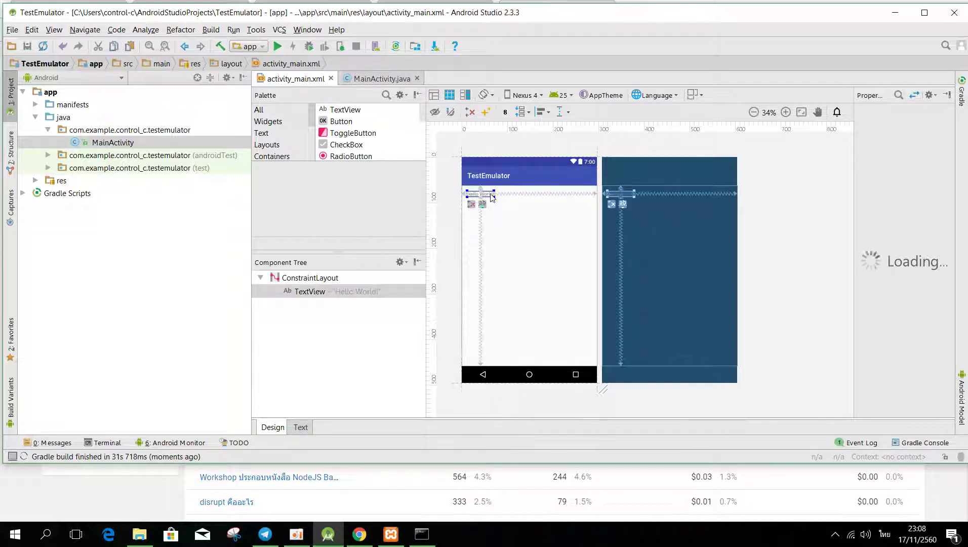
pyautogui.click(500, 212)
pyautogui.click(488, 196)
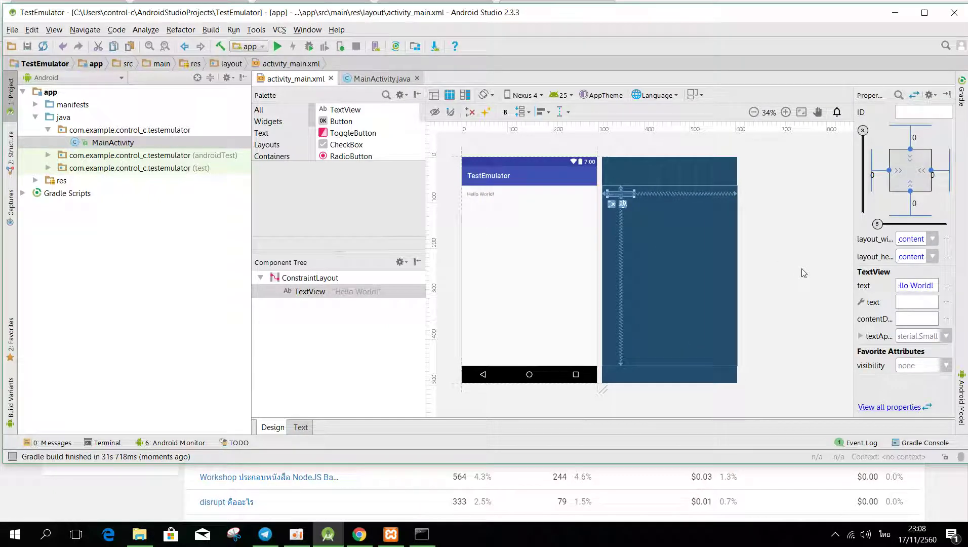
pyautogui.click(279, 48)
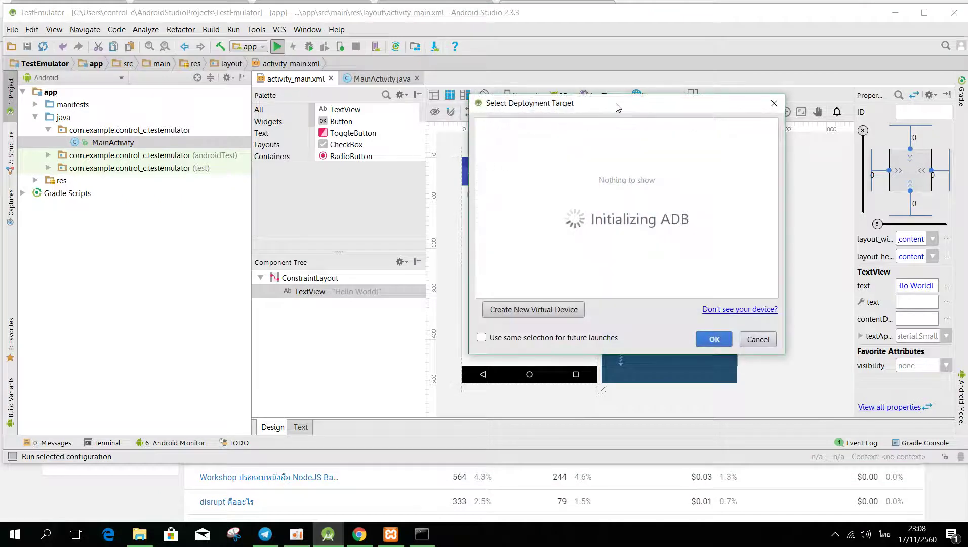
# Move the Select Deployment Target dialog aside and start creating a new virtual device
pyautogui.moveTo(616, 107); pyautogui.dragTo(475, 147)
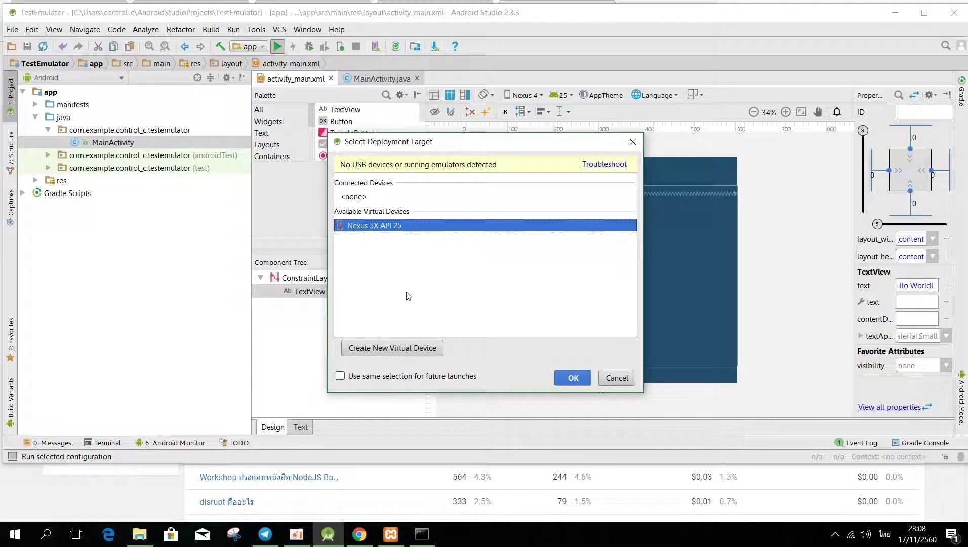
pyautogui.click(383, 349)
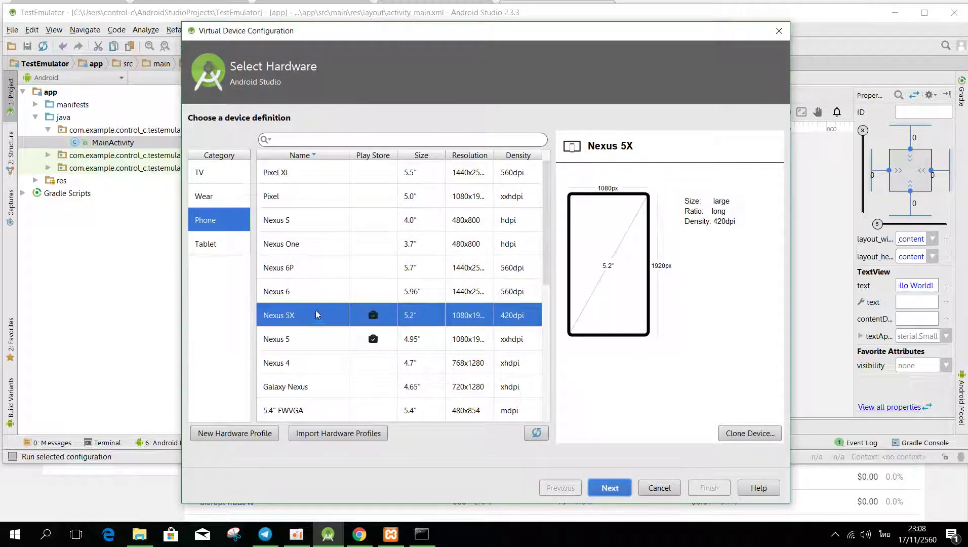
pyautogui.scroll(-3, 311, 247)
pyautogui.scroll(-1, 311, 249)
pyautogui.scroll(4, 309, 261)
# Compare phone profiles such as Nexus 6, then pick Nexus 5X hardware for the device
pyautogui.click(311, 270)
pyautogui.click(314, 290)
pyautogui.click(319, 311)
pyautogui.click(619, 490)
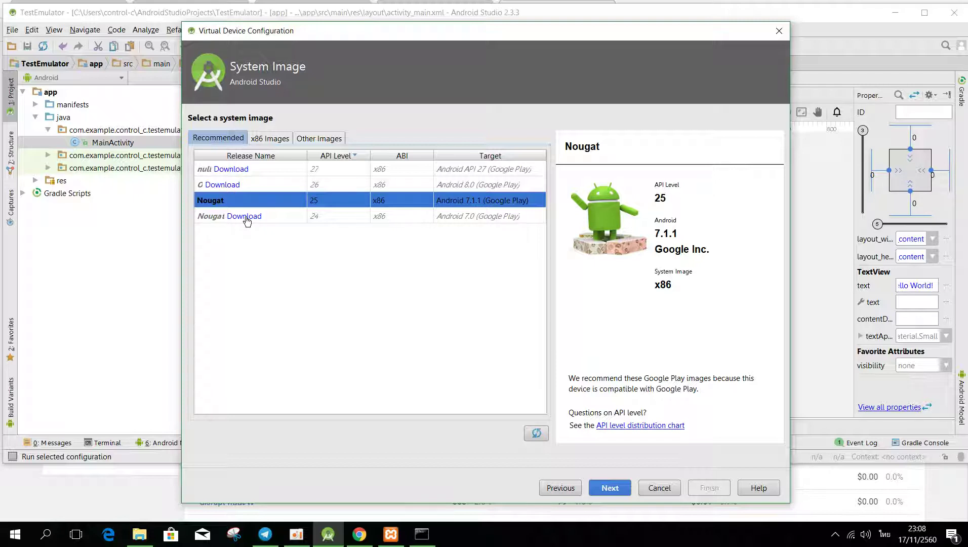
# Download the Nougat API 24 image under the accepted SDK license, then target Nexus 5X API 25
pyautogui.click(245, 218)
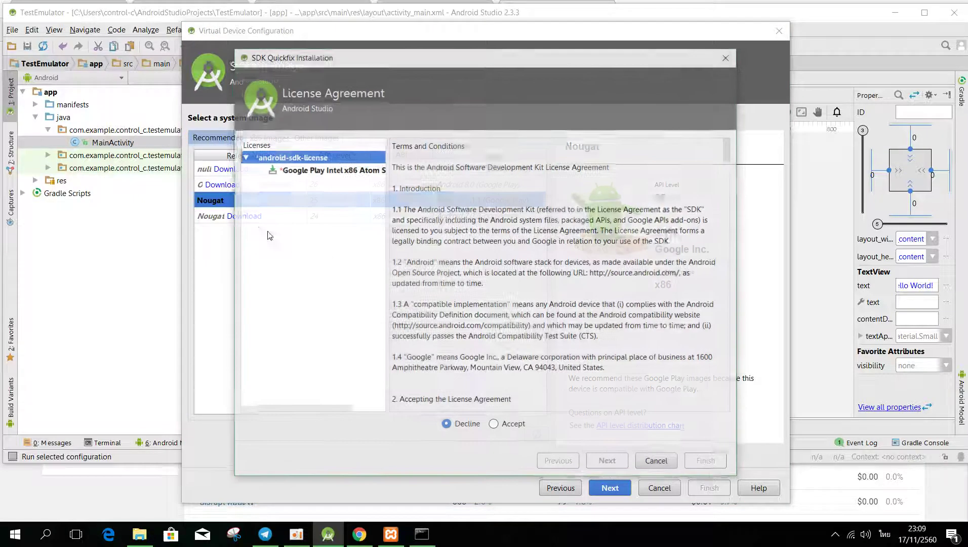
pyautogui.click(493, 426)
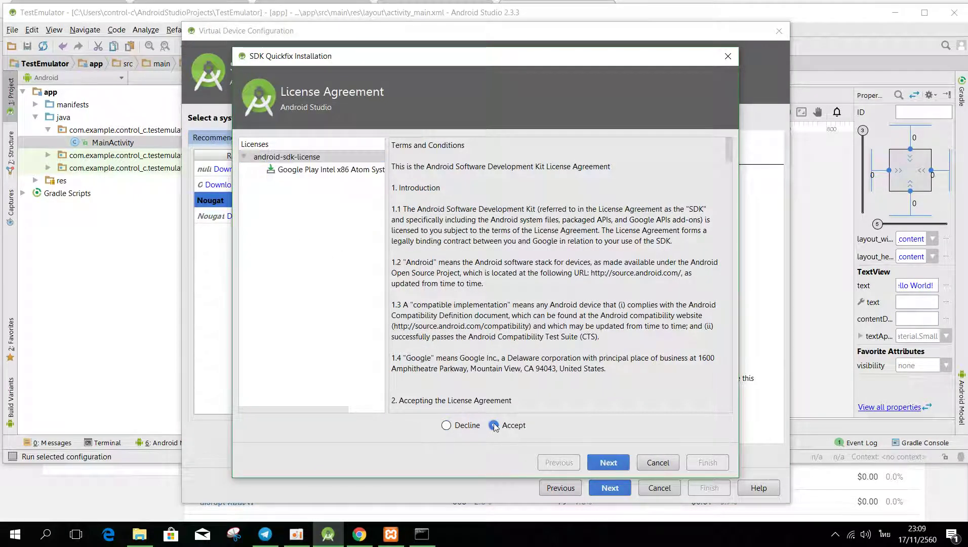
pyautogui.click(607, 463)
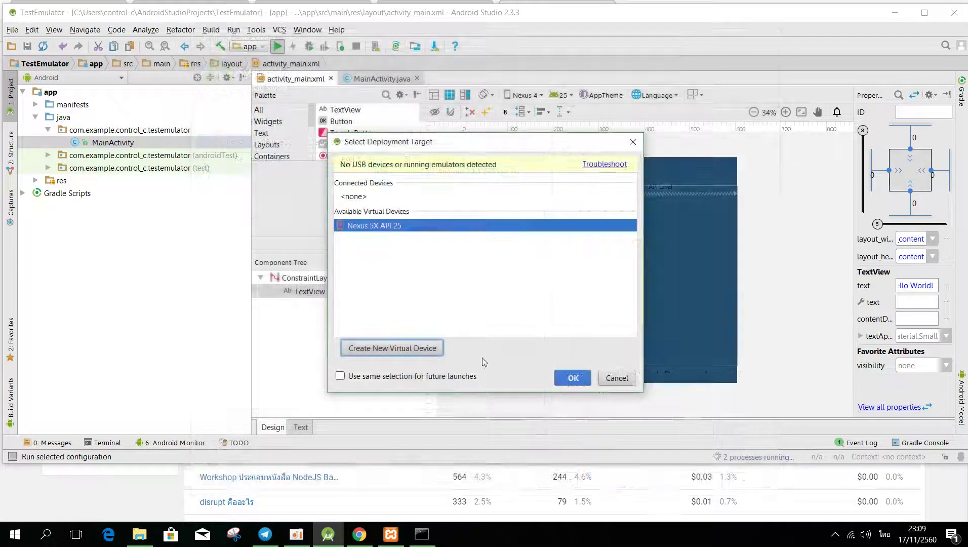
pyautogui.click(572, 378)
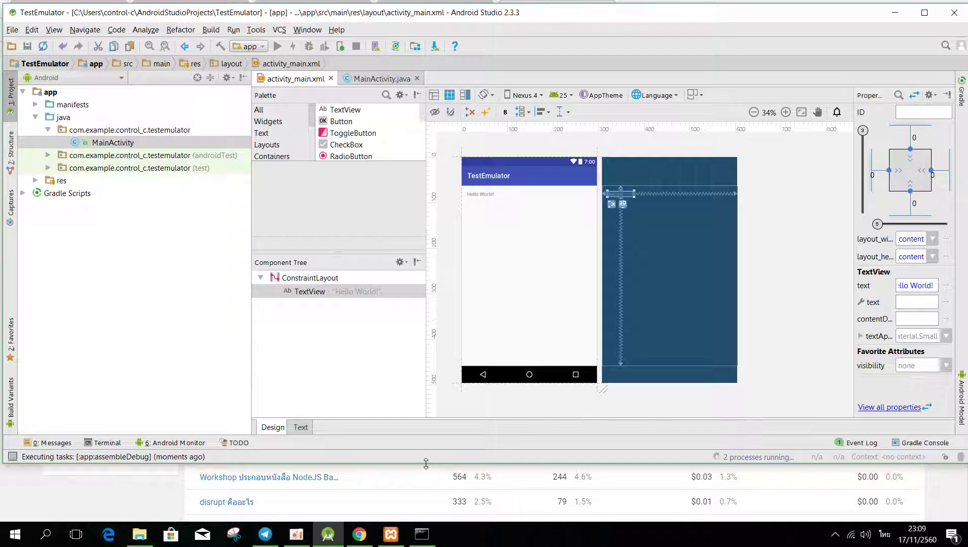
# Make the IDE window taller and move the booting emulator window aside while the app launches
pyautogui.moveTo(425, 463); pyautogui.dragTo(424, 520)
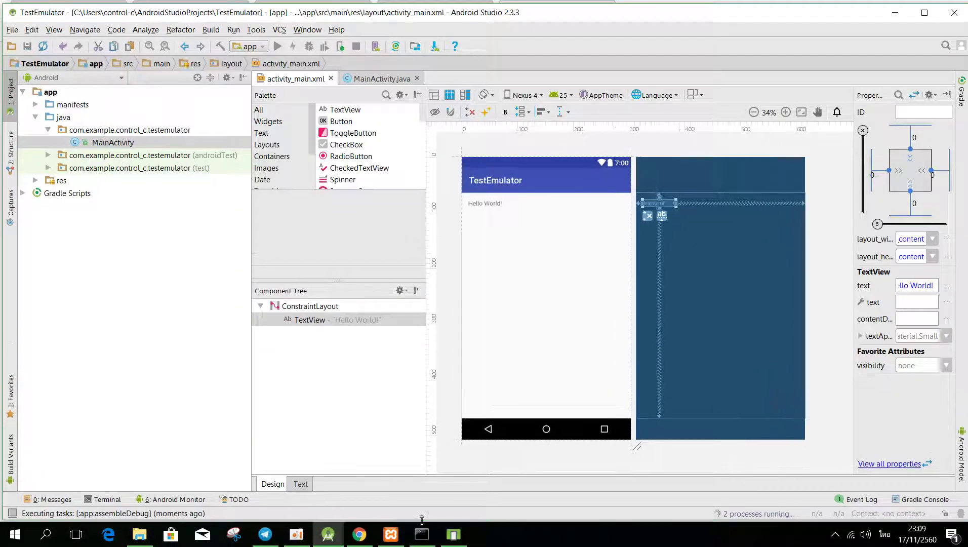
pyautogui.click(453, 534)
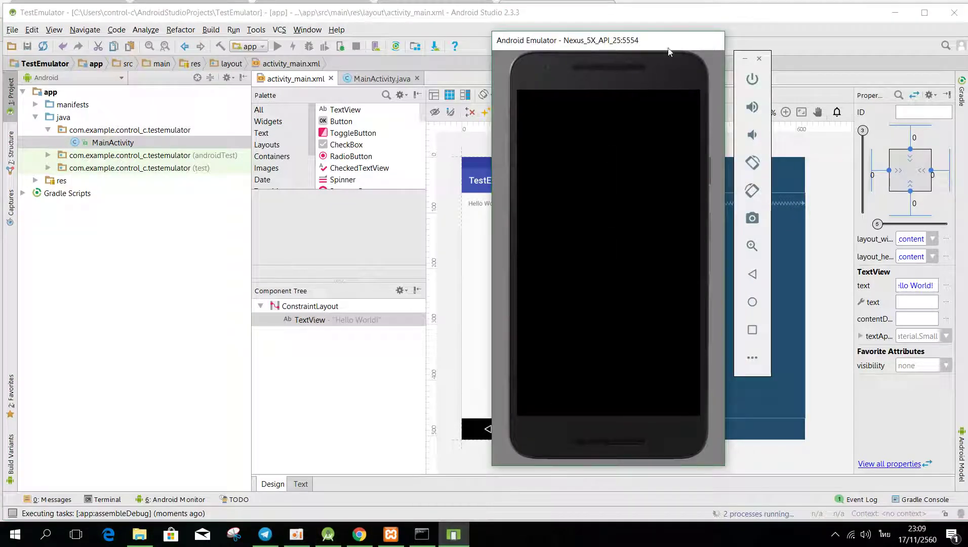
pyautogui.moveTo(668, 51)
pyautogui.mouseDown()
pyautogui.moveTo(275, 107)
pyautogui.moveTo(732, 74)
pyautogui.mouseUp()
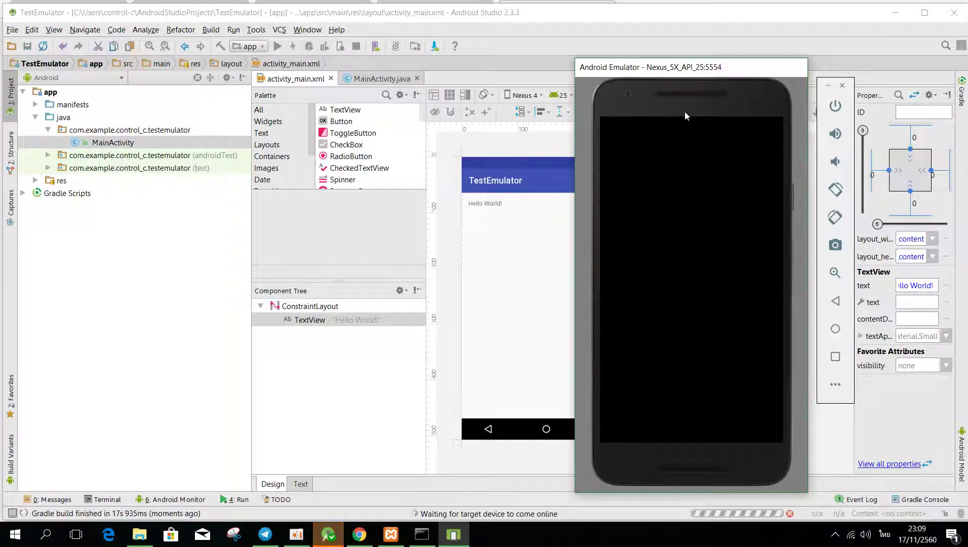
pyautogui.moveTo(708, 92); pyautogui.dragTo(596, 77)
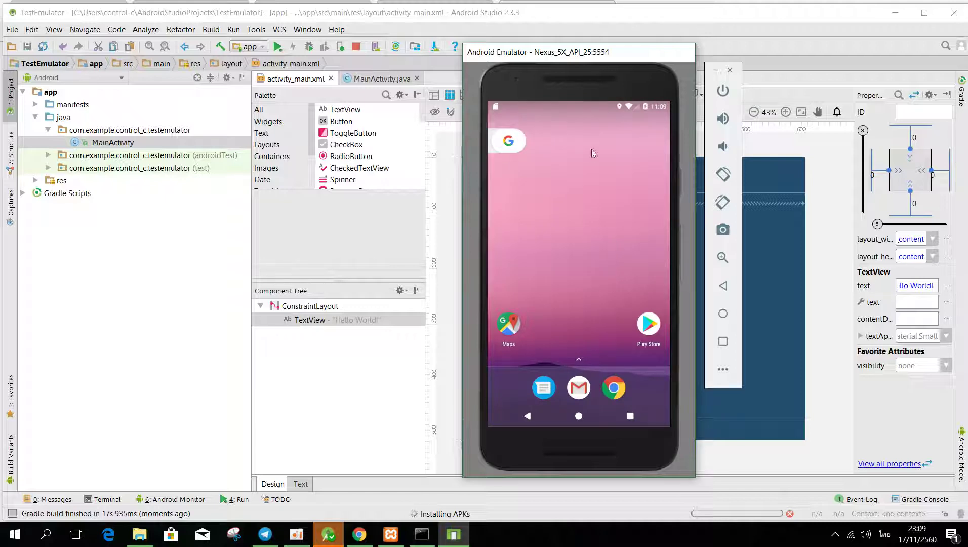
pyautogui.click(722, 174)
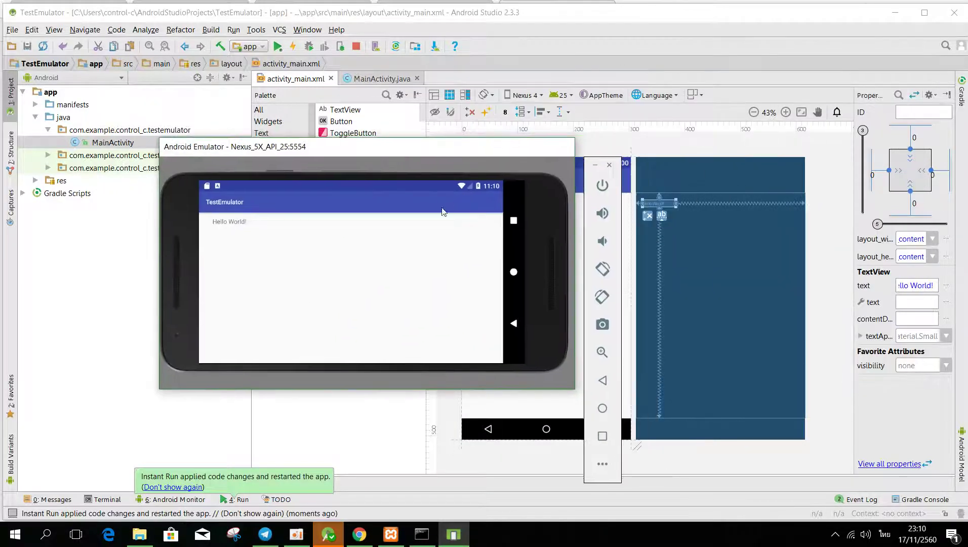
pyautogui.click(603, 296)
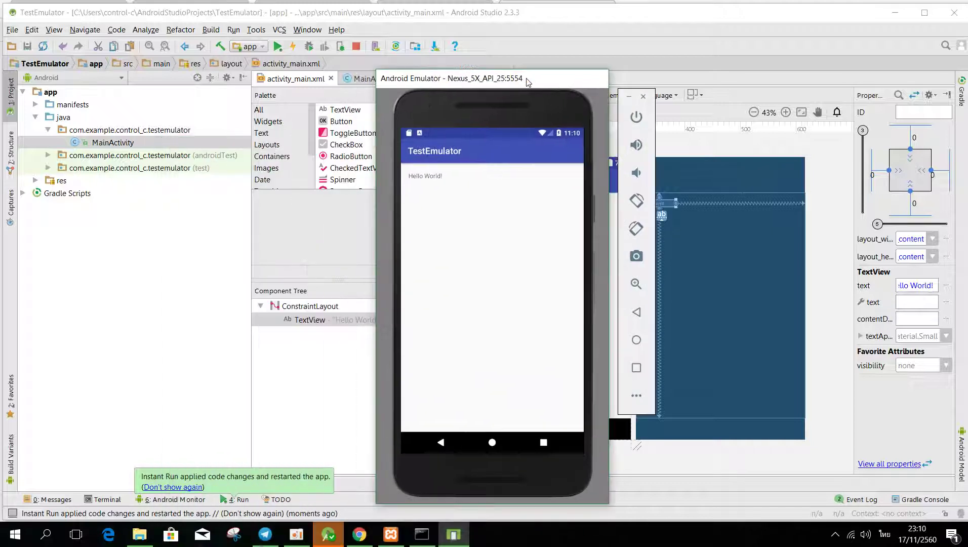
pyautogui.click(636, 200)
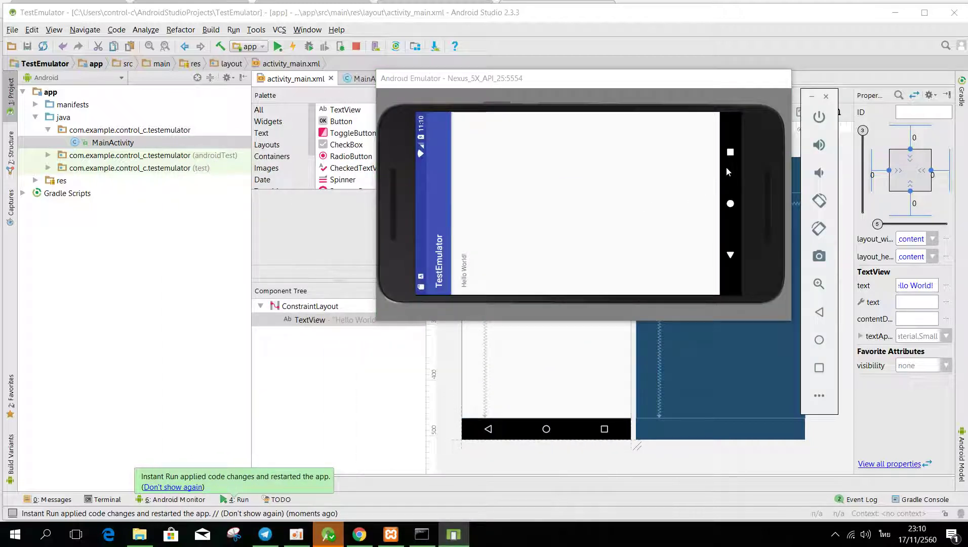
pyautogui.click(818, 199)
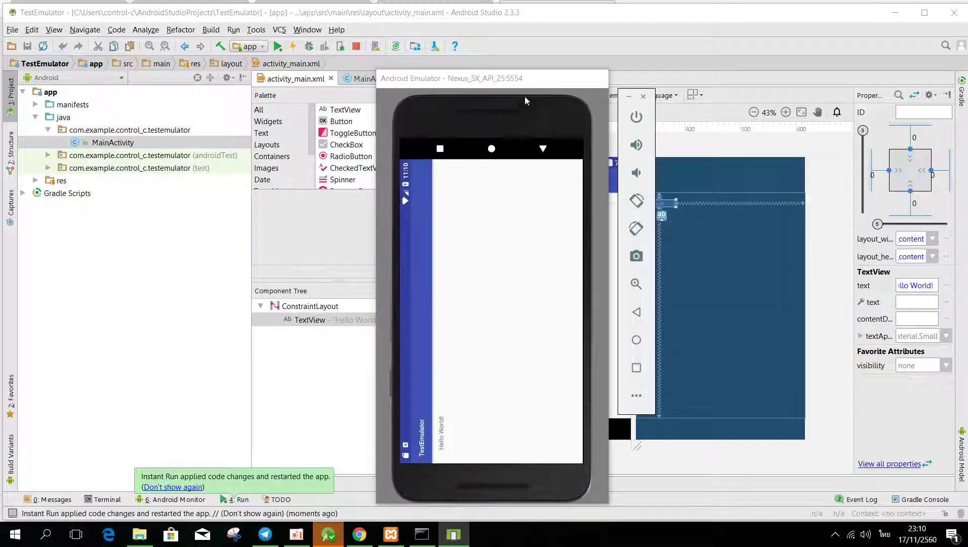
pyautogui.click(571, 186)
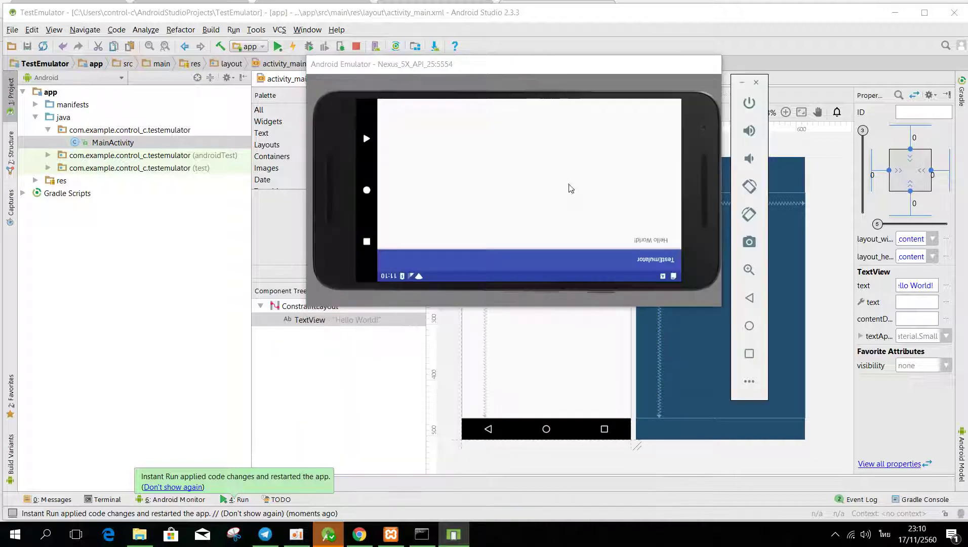
pyautogui.click(749, 186)
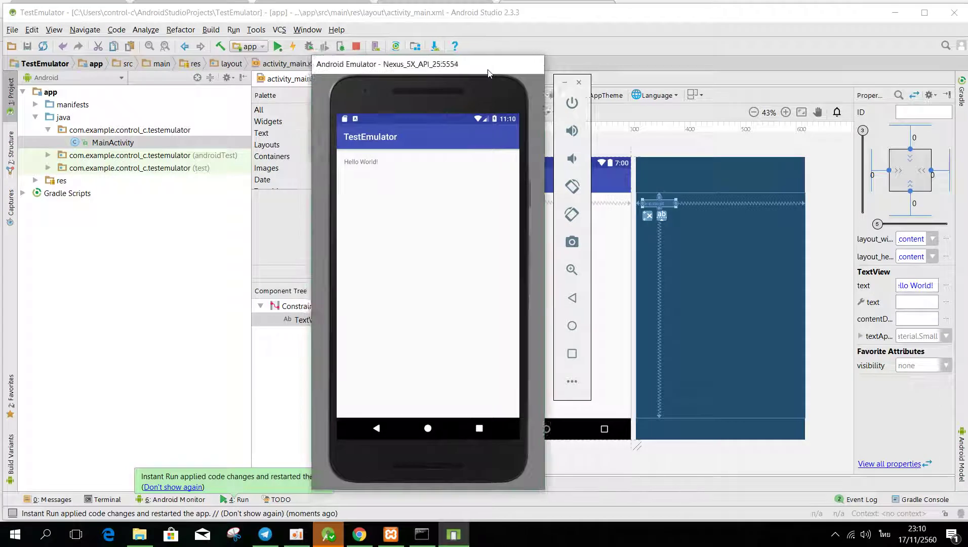
pyautogui.moveTo(477, 75); pyautogui.dragTo(527, 74)
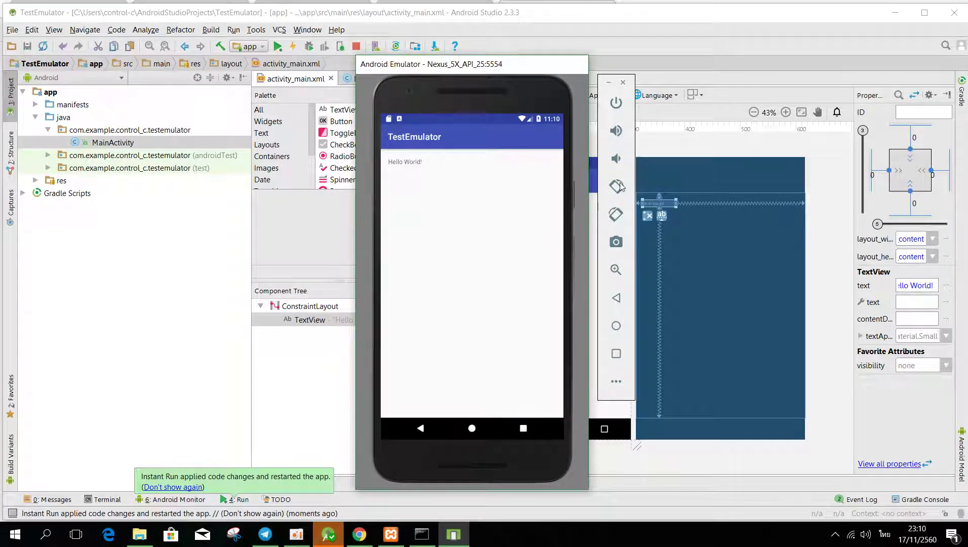
pyautogui.click(615, 381)
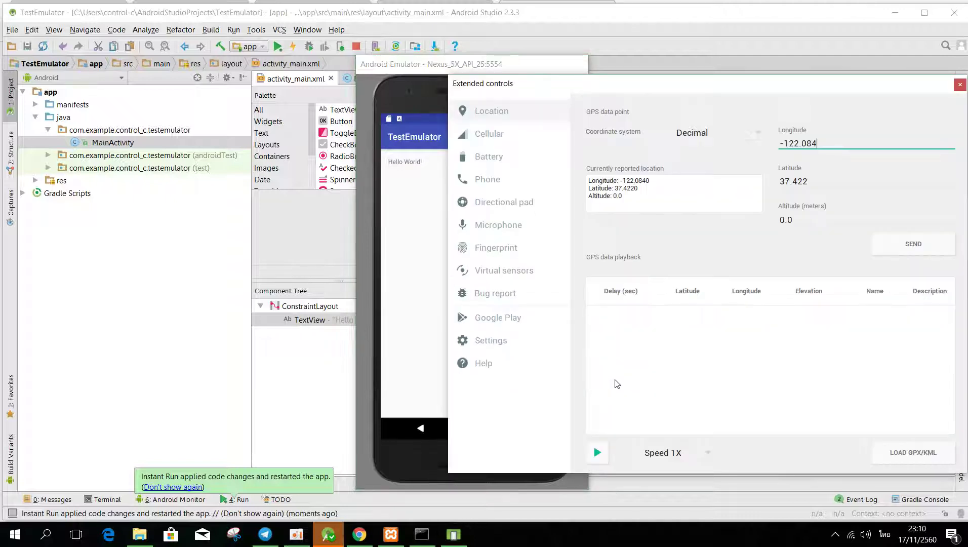
pyautogui.moveTo(556, 86); pyautogui.dragTo(289, 111)
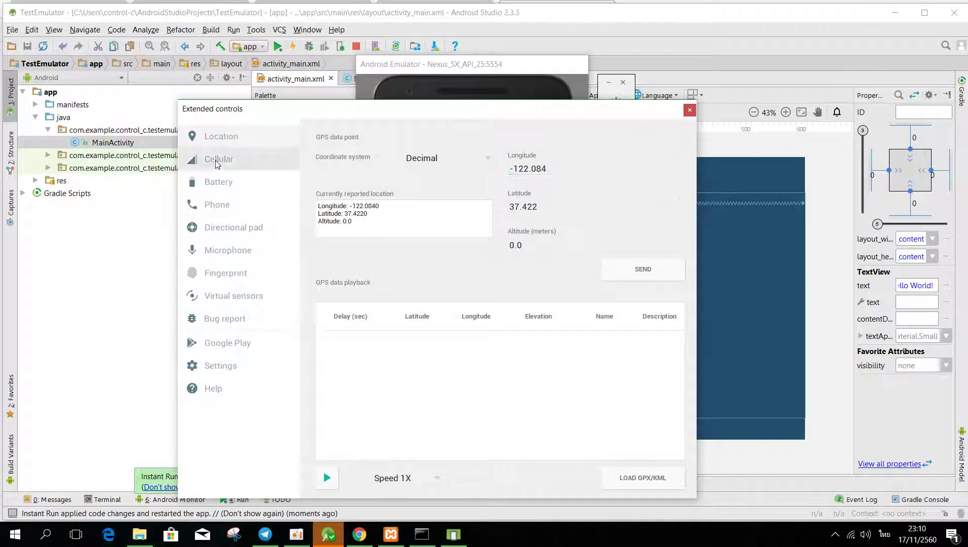
pyautogui.click(216, 161)
pyautogui.click(217, 183)
pyautogui.click(218, 205)
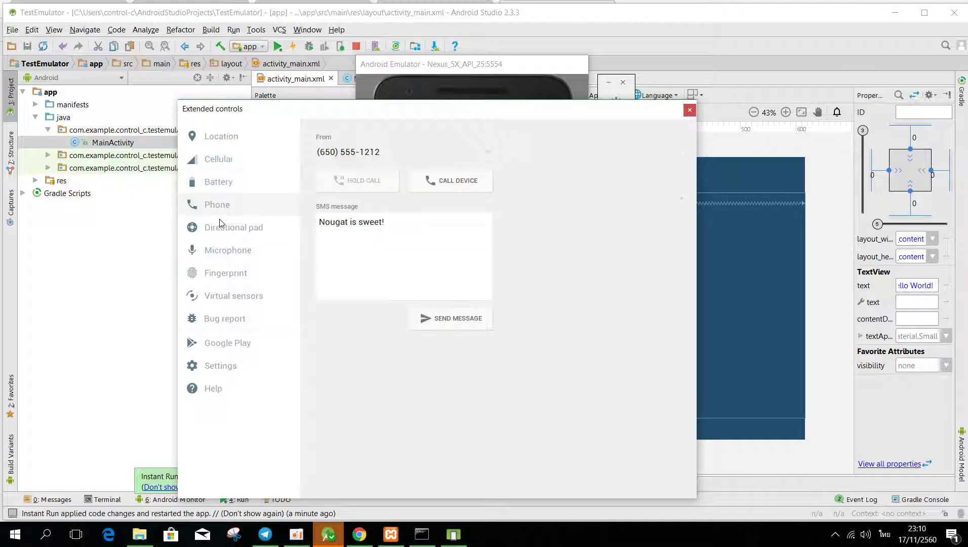
pyautogui.click(226, 255)
pyautogui.click(240, 278)
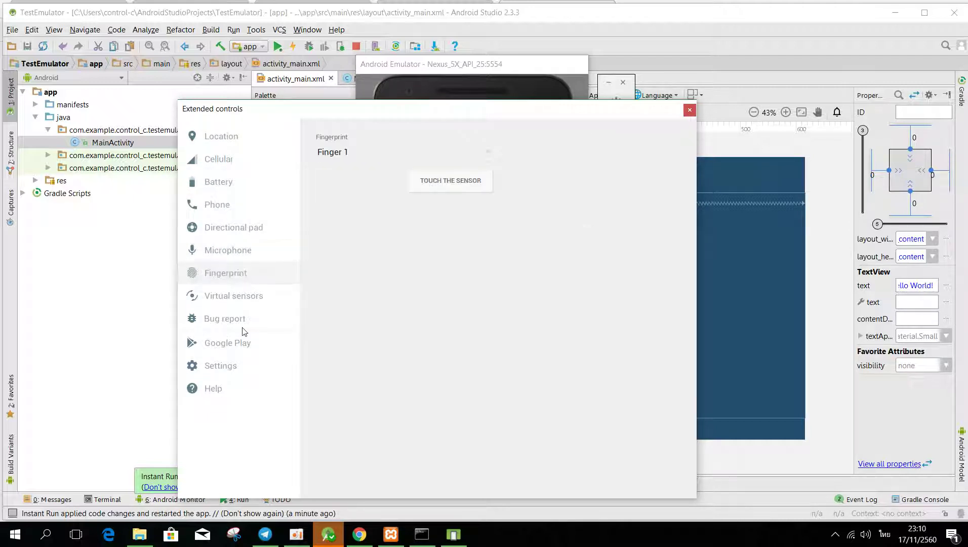
pyautogui.click(230, 344)
pyautogui.click(231, 367)
pyautogui.click(233, 326)
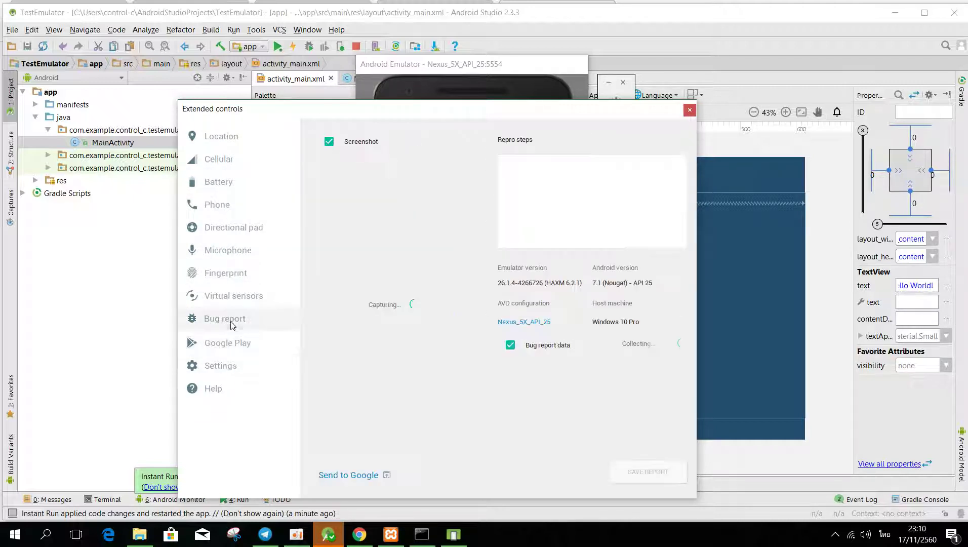
pyautogui.click(236, 299)
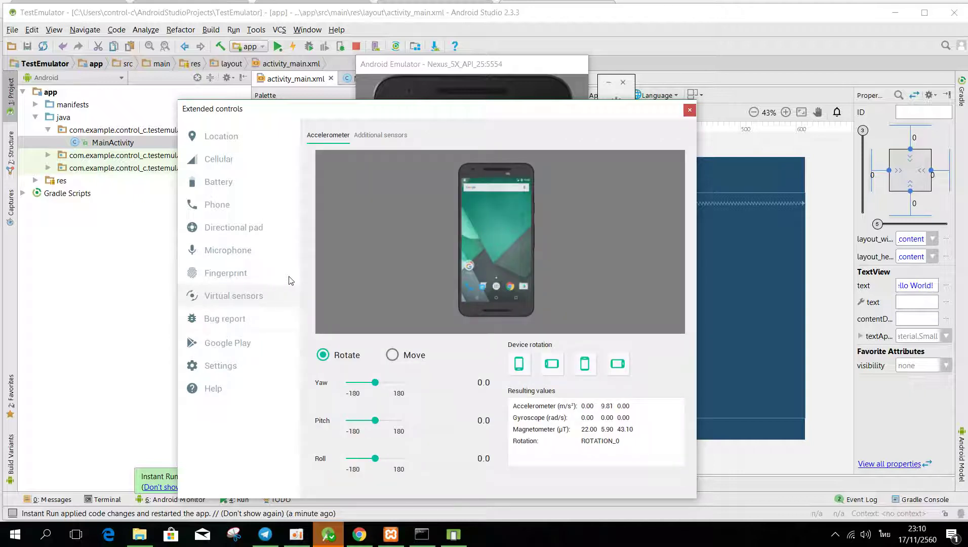
pyautogui.click(392, 355)
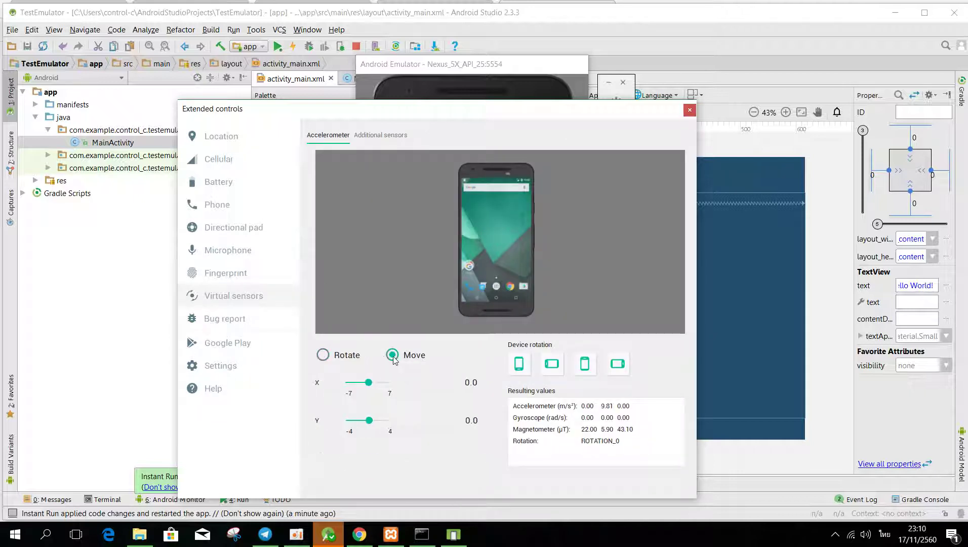
pyautogui.click(323, 354)
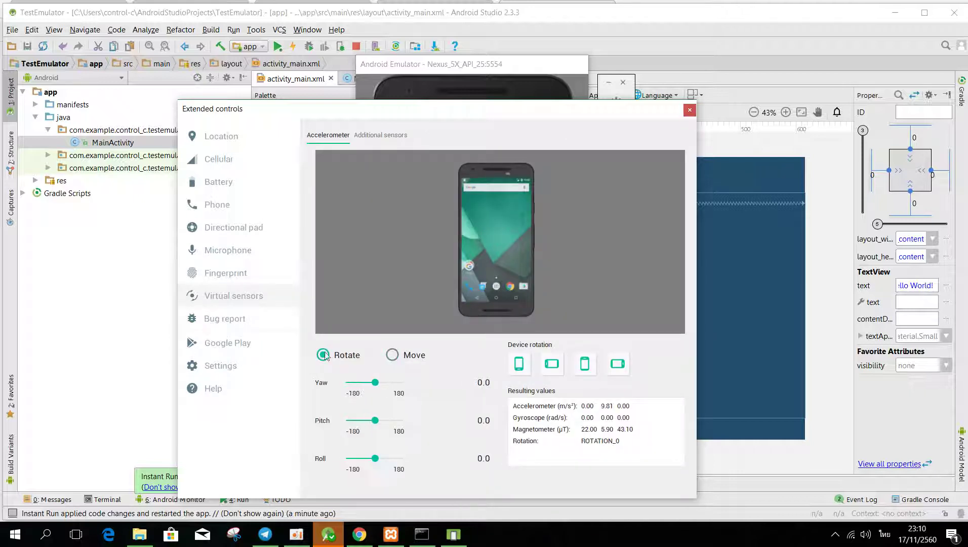
pyautogui.click(689, 110)
pyautogui.moveTo(489, 67); pyautogui.dragTo(739, 76)
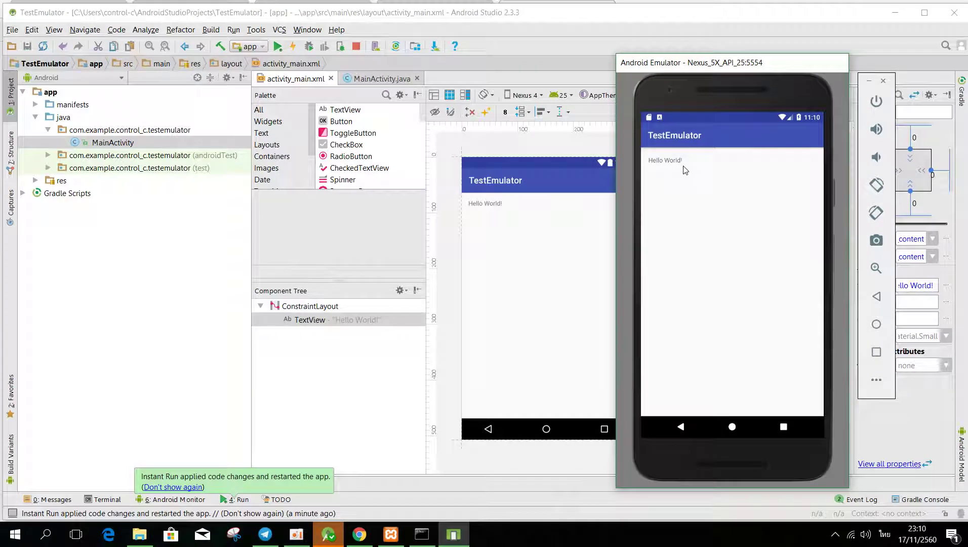
# Select the Hello World! TextView, then expand res and values in the Project panel
pyautogui.click(486, 204)
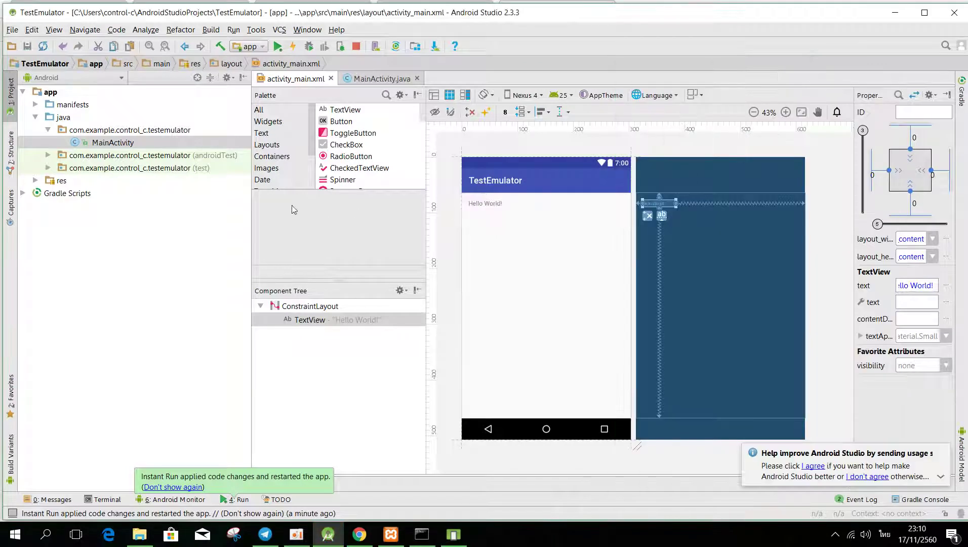
pyautogui.click(35, 181)
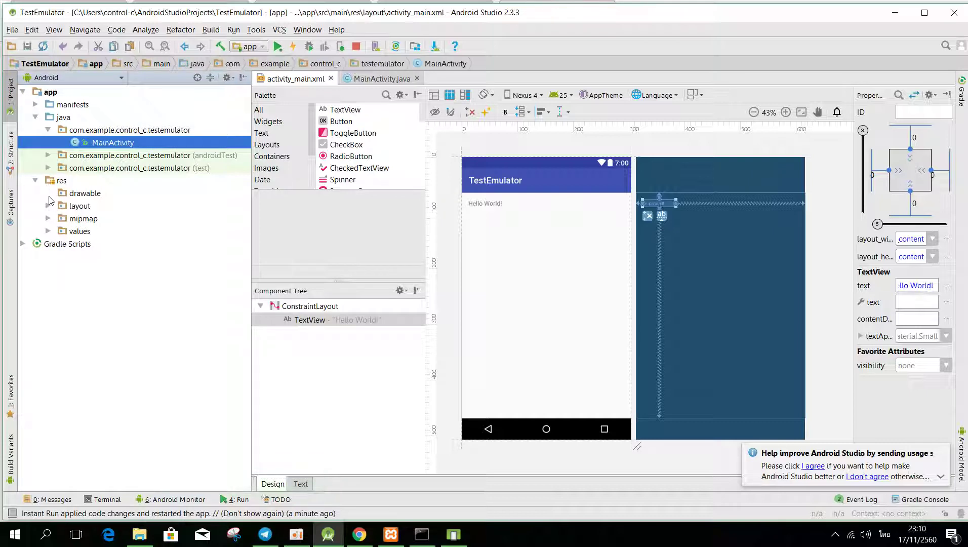
pyautogui.click(49, 231)
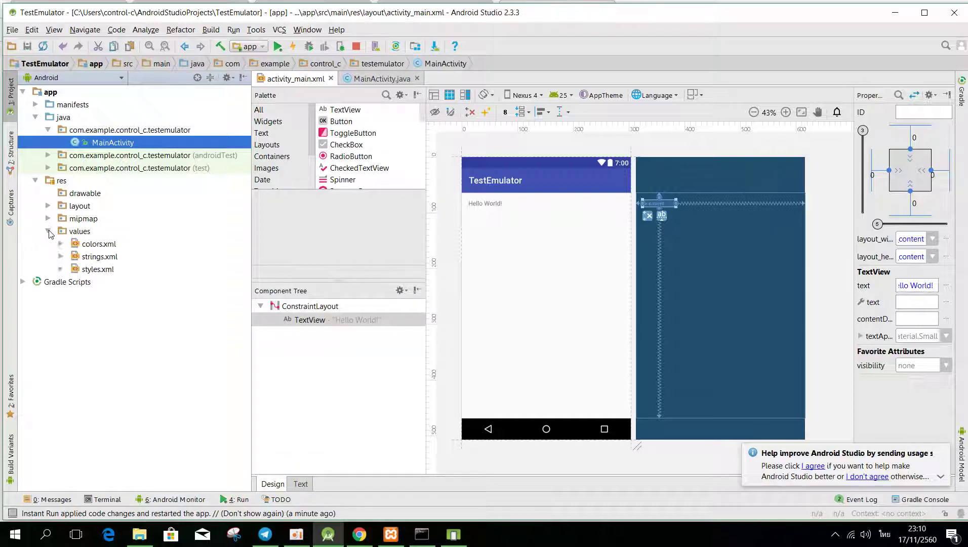
pyautogui.click(75, 259)
# Open strings.xml and select the TestEmulator app_name value, checking the main activity files
pyautogui.doubleClick(75, 258)
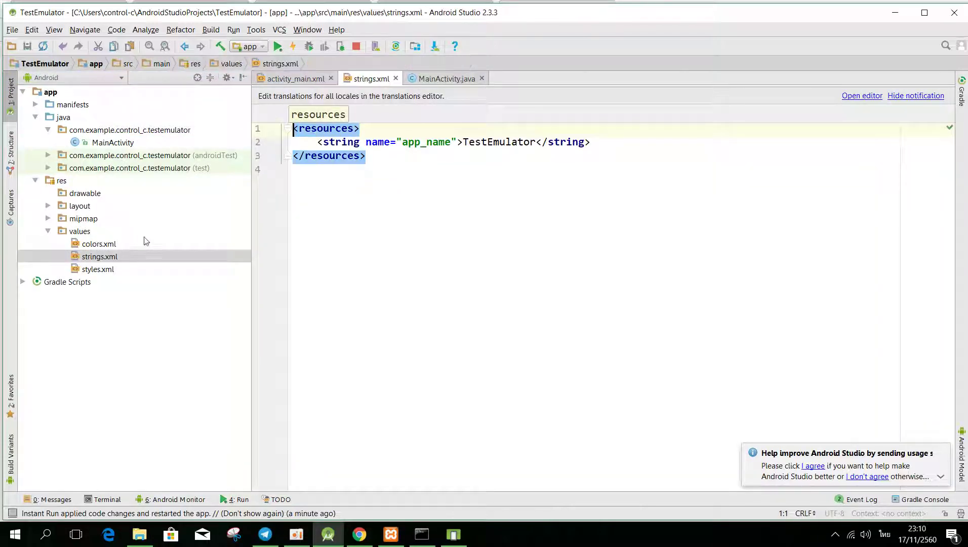
pyautogui.click(472, 143)
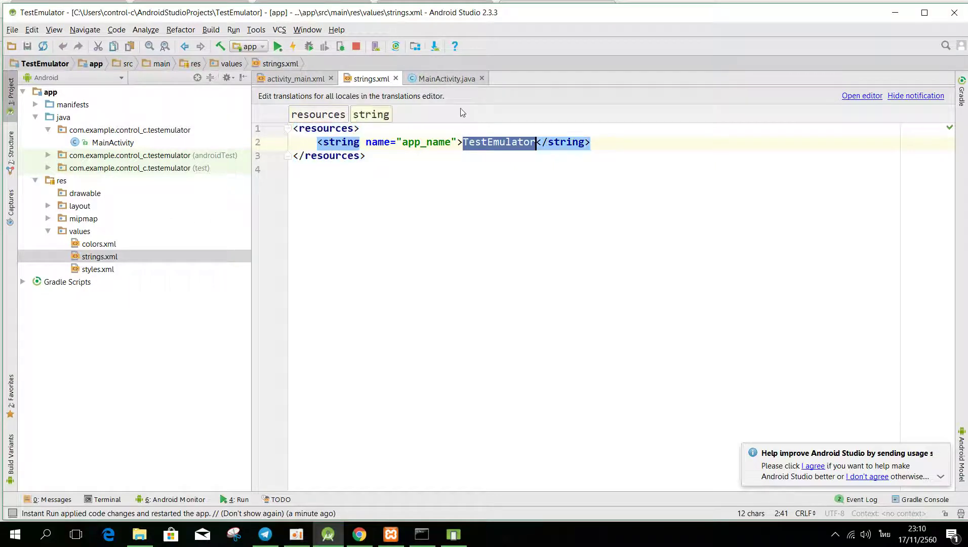
pyautogui.click(446, 78)
pyautogui.click(277, 79)
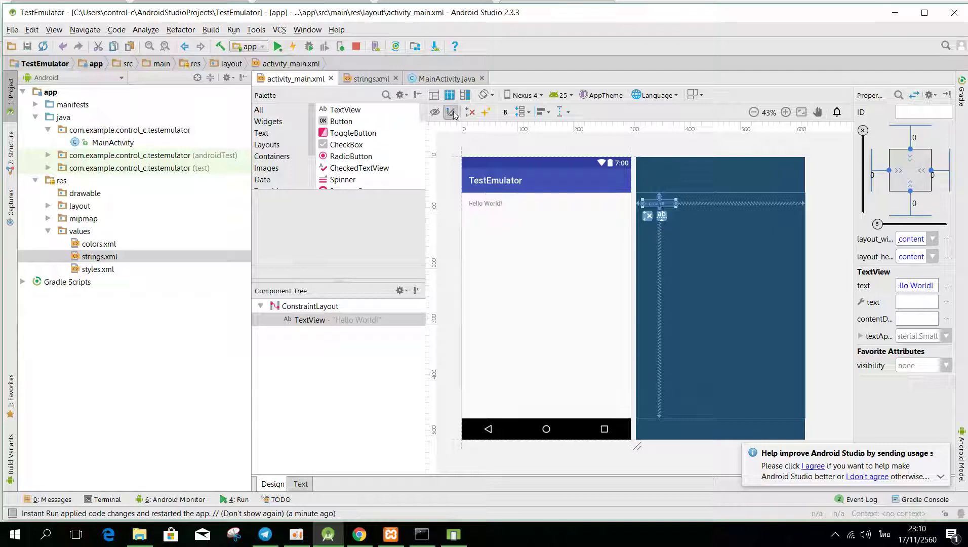
pyautogui.click(363, 80)
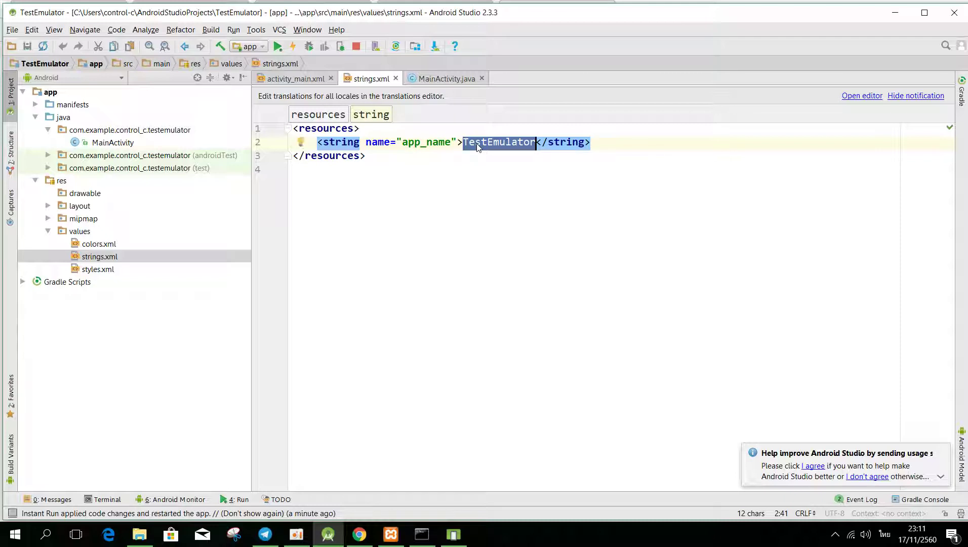
# Replace the app name with 'My Emulator' and rebuild and run the app
pyautogui.press('Delete')
pyautogui.hotkey('alt', 'shift')
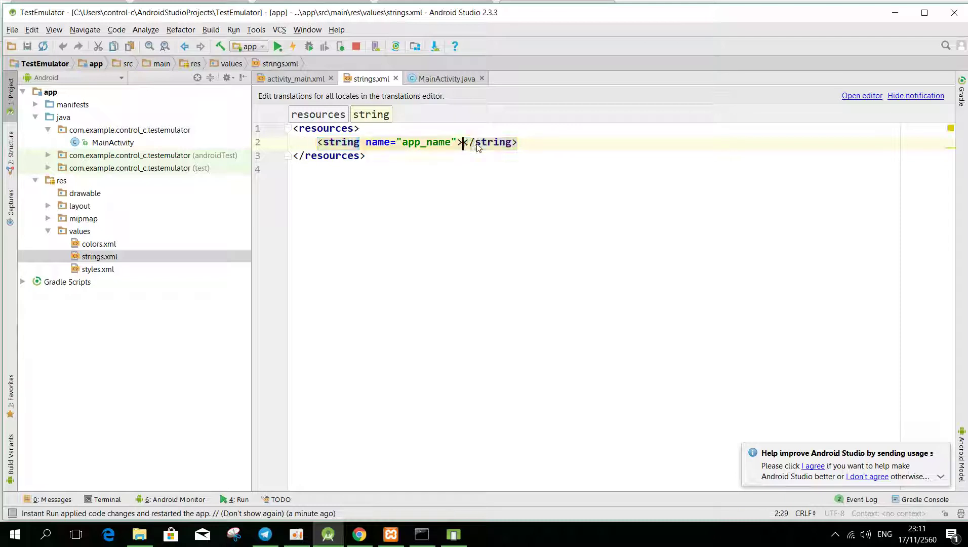
pyautogui.write('My E')
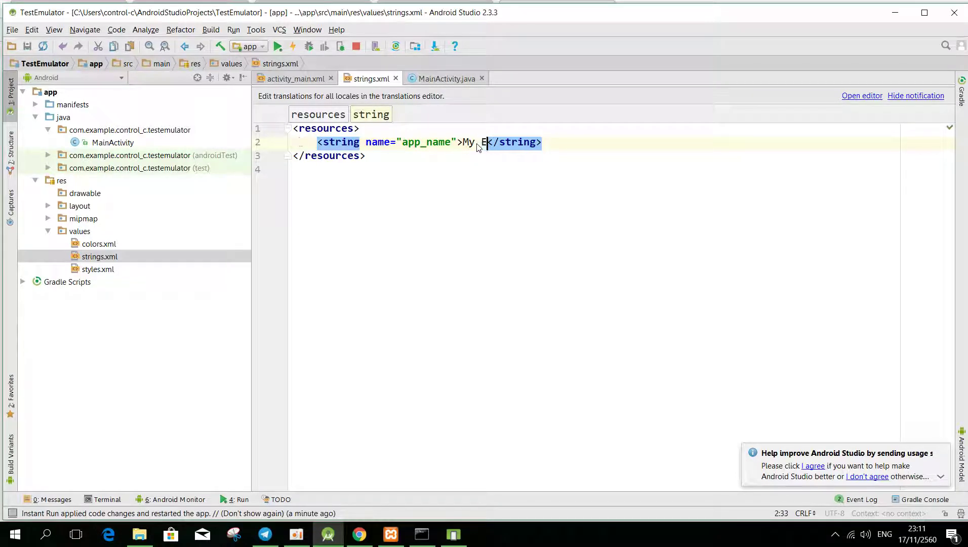
pyautogui.write('mulator')
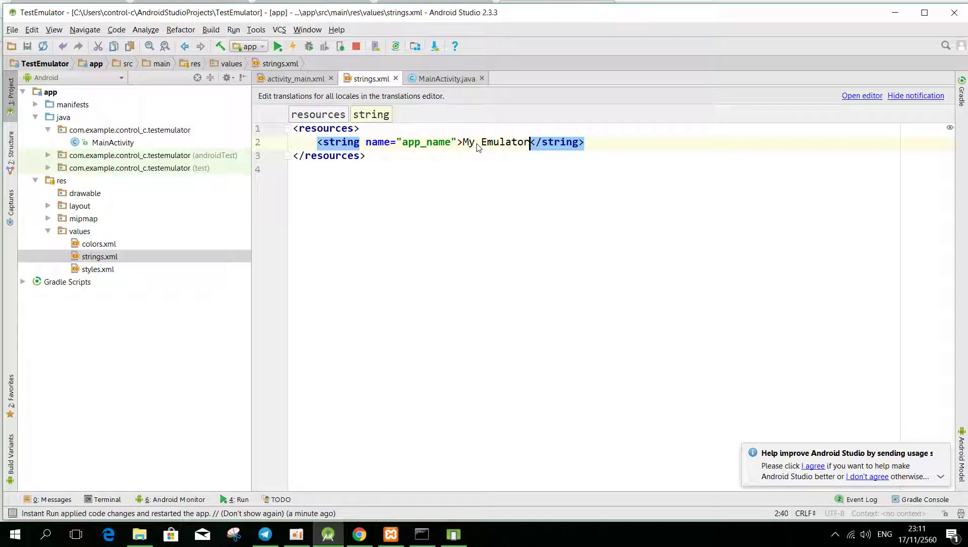
pyautogui.click(277, 46)
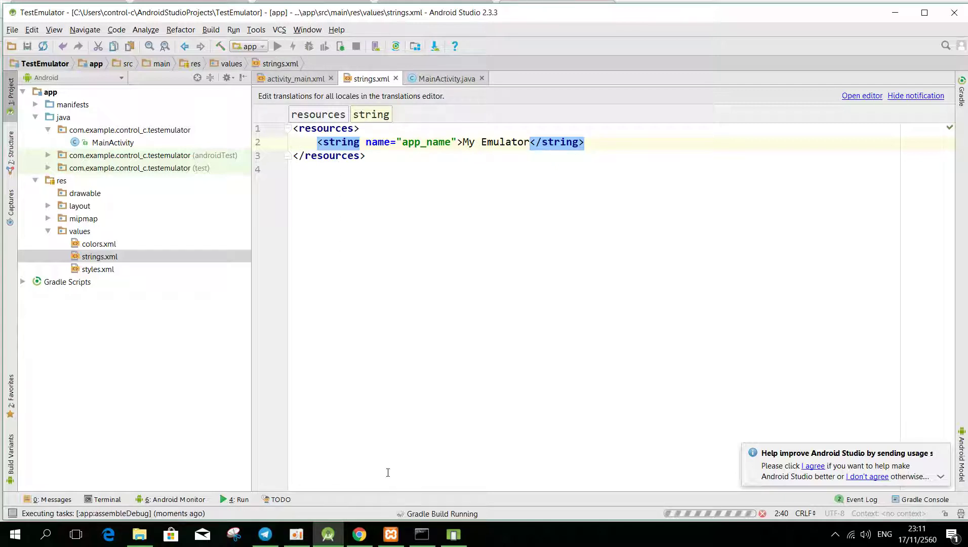
# Check the emulator shows the 'My Emulator' title, then return to activity_main.xml
pyautogui.click(451, 535)
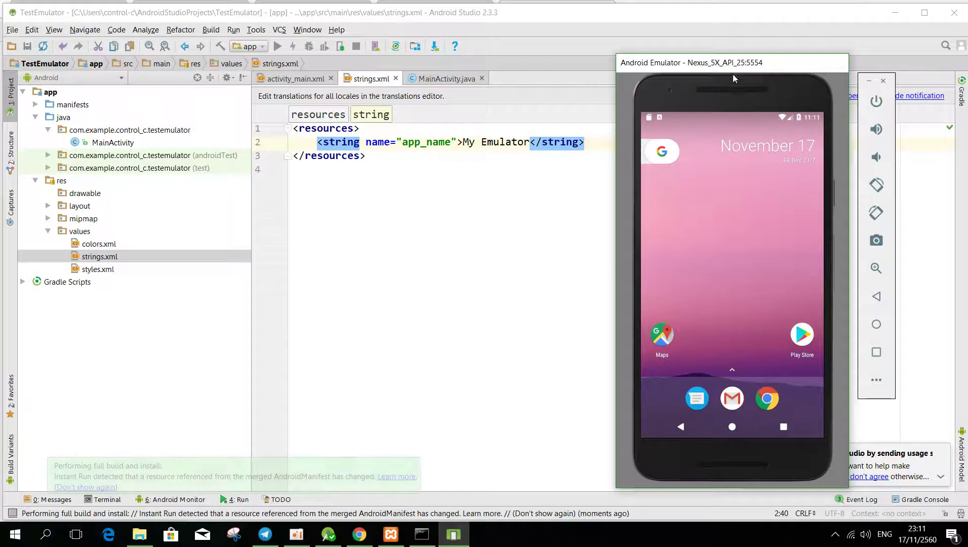
pyautogui.moveTo(733, 67); pyautogui.dragTo(655, 71)
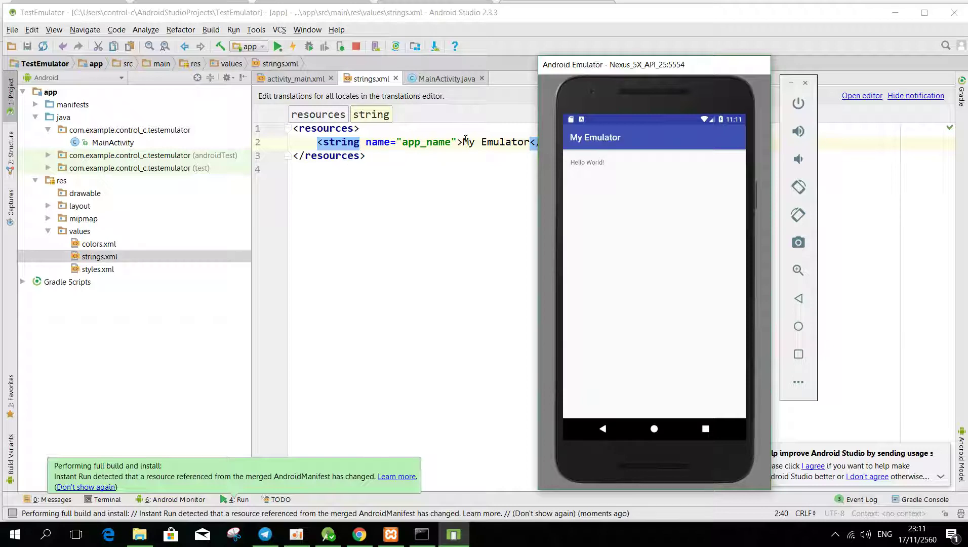
pyautogui.click(446, 78)
pyautogui.click(295, 79)
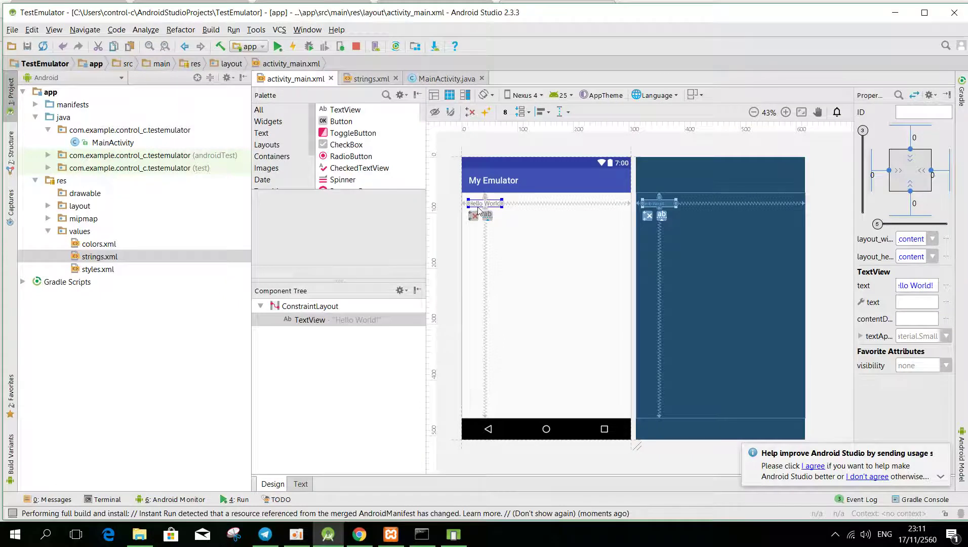
# Select the 'Hello World!' text value in the activity_main.xml source
pyautogui.click(300, 484)
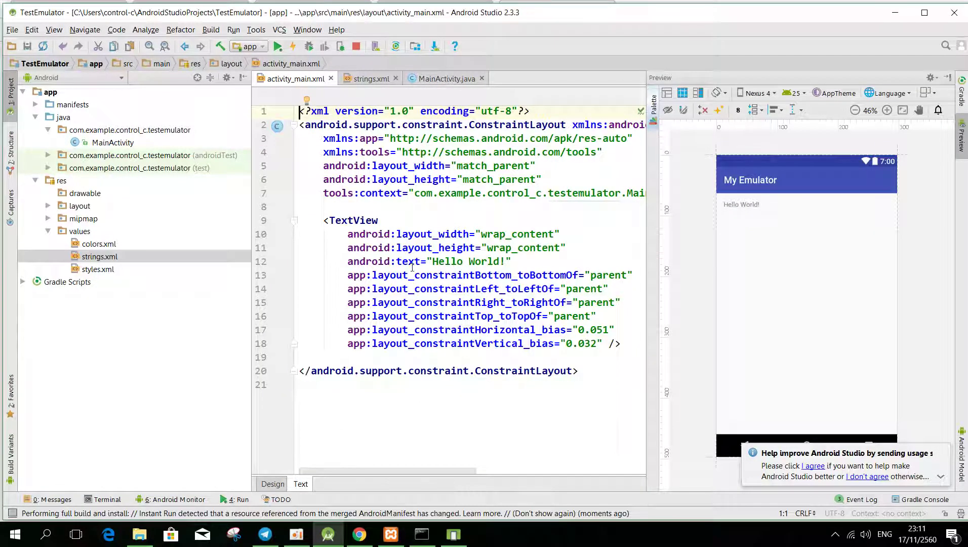
pyautogui.moveTo(434, 261); pyautogui.dragTo(505, 261)
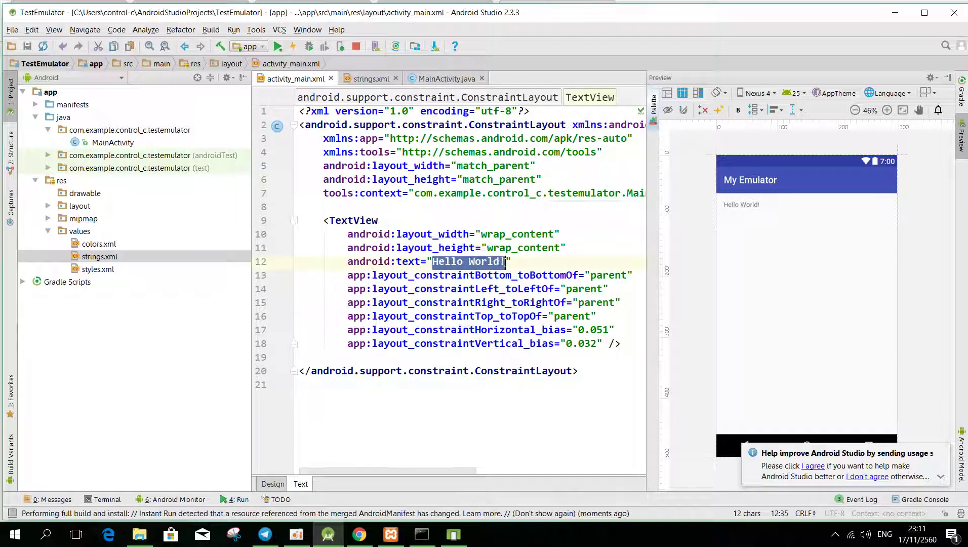
pyautogui.click(275, 483)
pyautogui.click(296, 484)
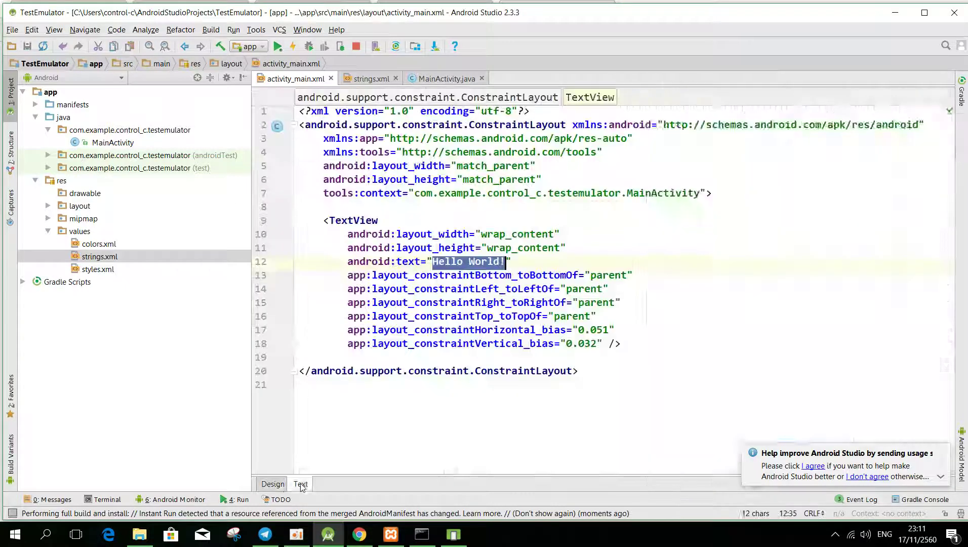
pyautogui.click(273, 483)
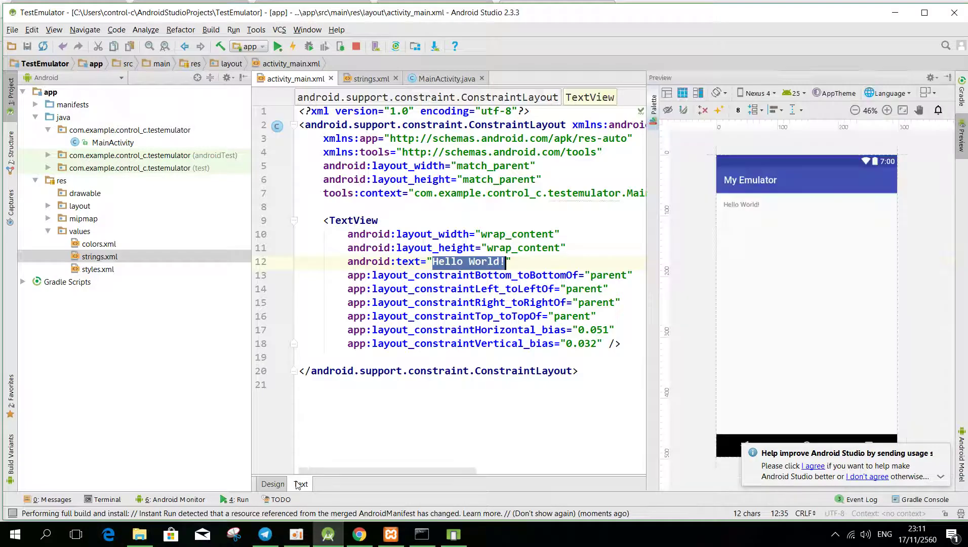
pyautogui.click(505, 261)
pyautogui.moveTo(433, 261); pyautogui.dragTo(503, 261)
pyautogui.write('Hello ')
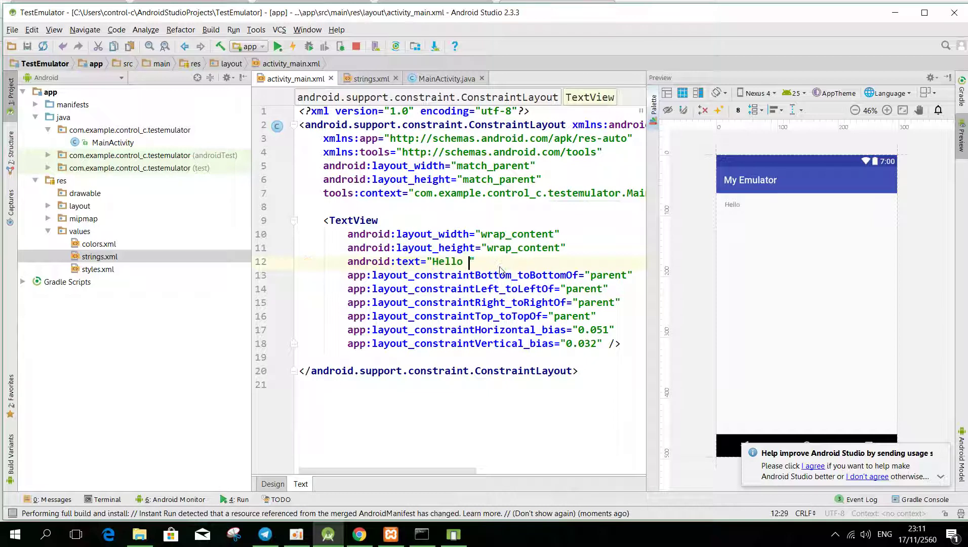
pyautogui.write('A')
# Change the greeting to 'Hello First Droid App' and rerun the app on the emulator
pyautogui.press('BackSpace')
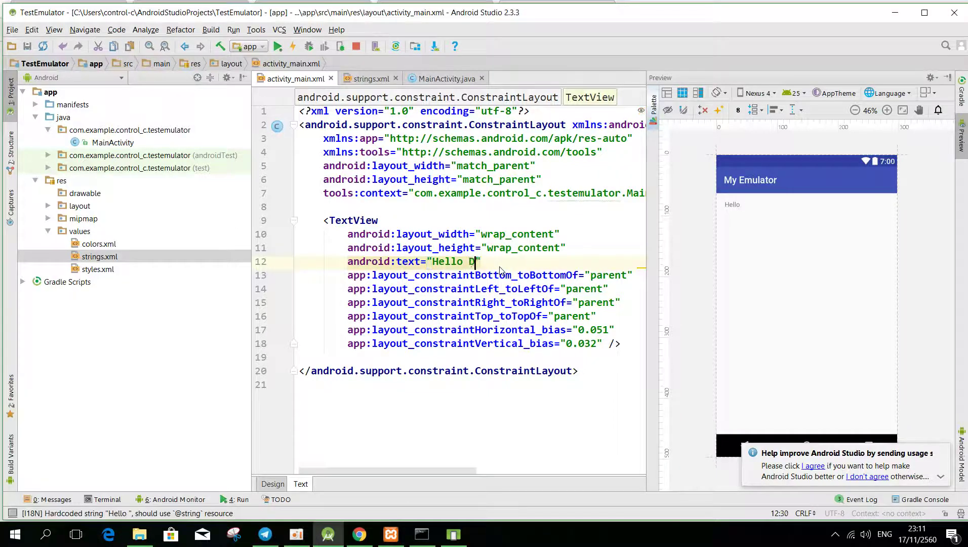
pyautogui.write('Droid')
pyautogui.press('BackSpace')
pyautogui.press('BackSpace')
pyautogui.press('BackSpace')
pyautogui.press('BackSpace')
pyautogui.press('BackSpace')
pyautogui.write('First ')
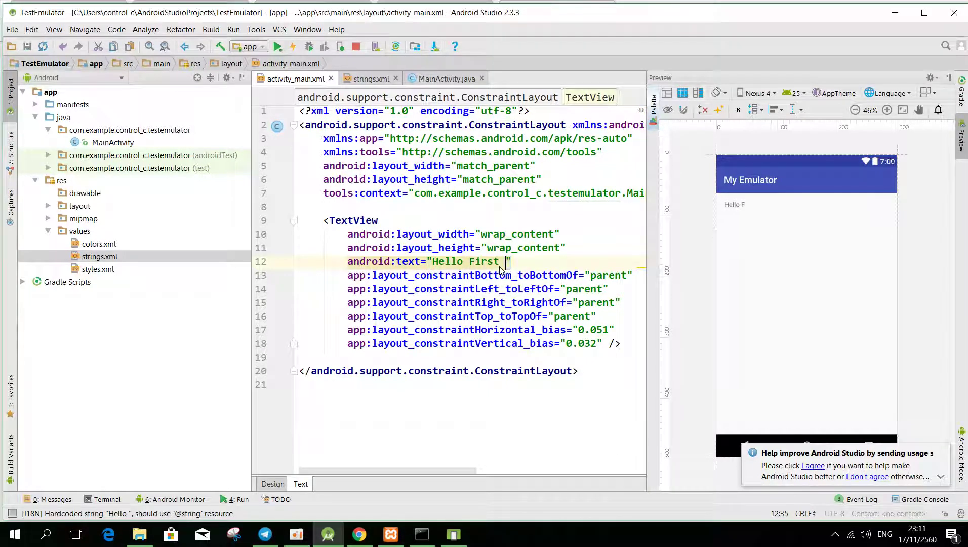
pyautogui.write('Droid App')
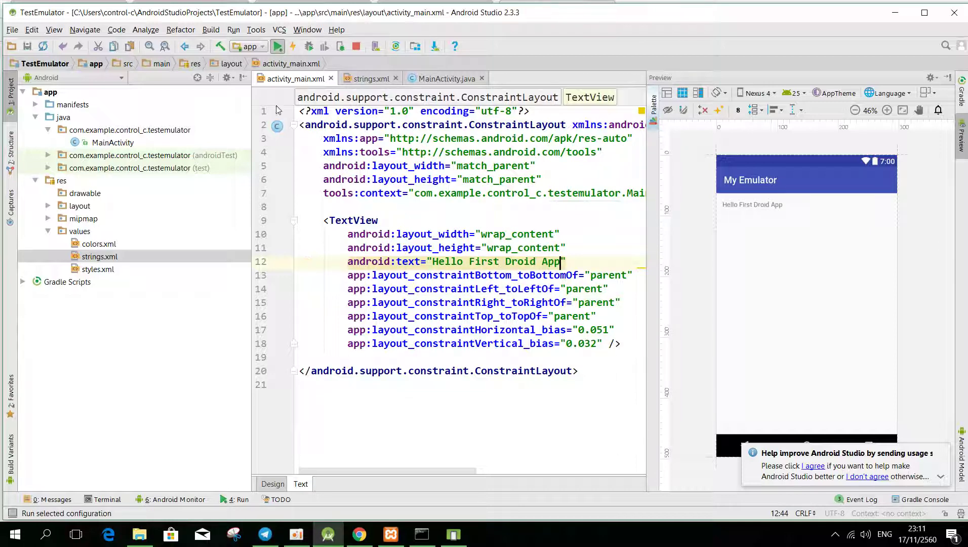
pyautogui.click(455, 536)
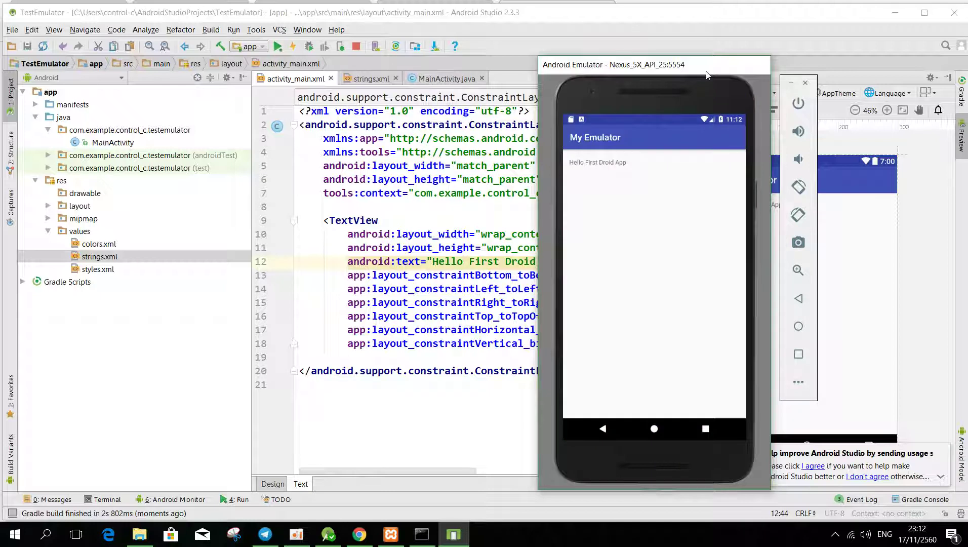
# Reposition the emulator window to view the 'My Emulator' title and 'Hello First Droid App' greeting
pyautogui.moveTo(707, 75); pyautogui.dragTo(657, 95)
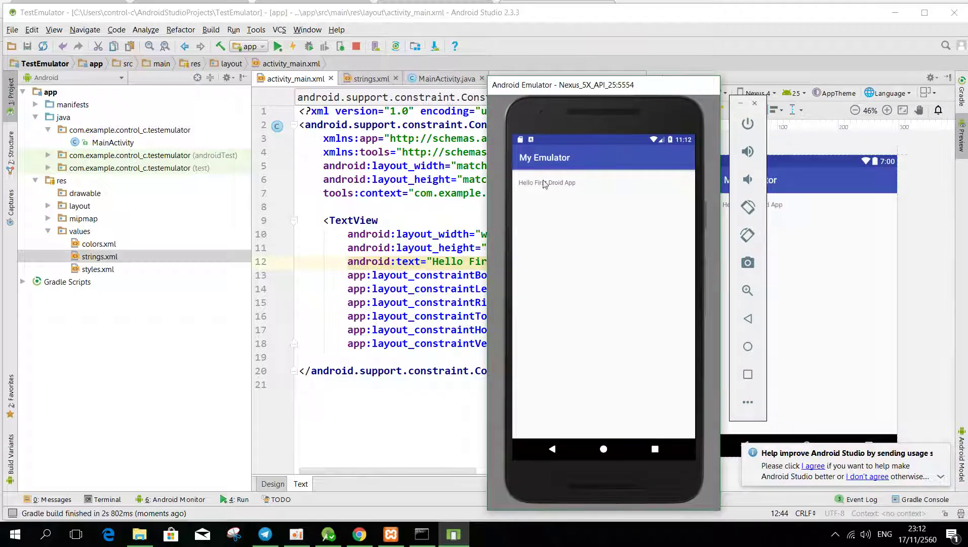
pyautogui.moveTo(664, 92); pyautogui.dragTo(737, 75)
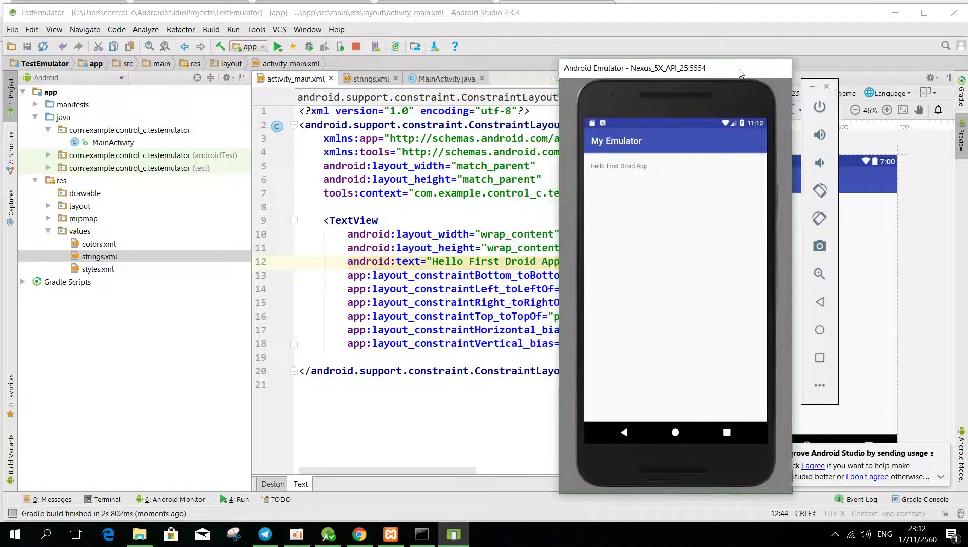